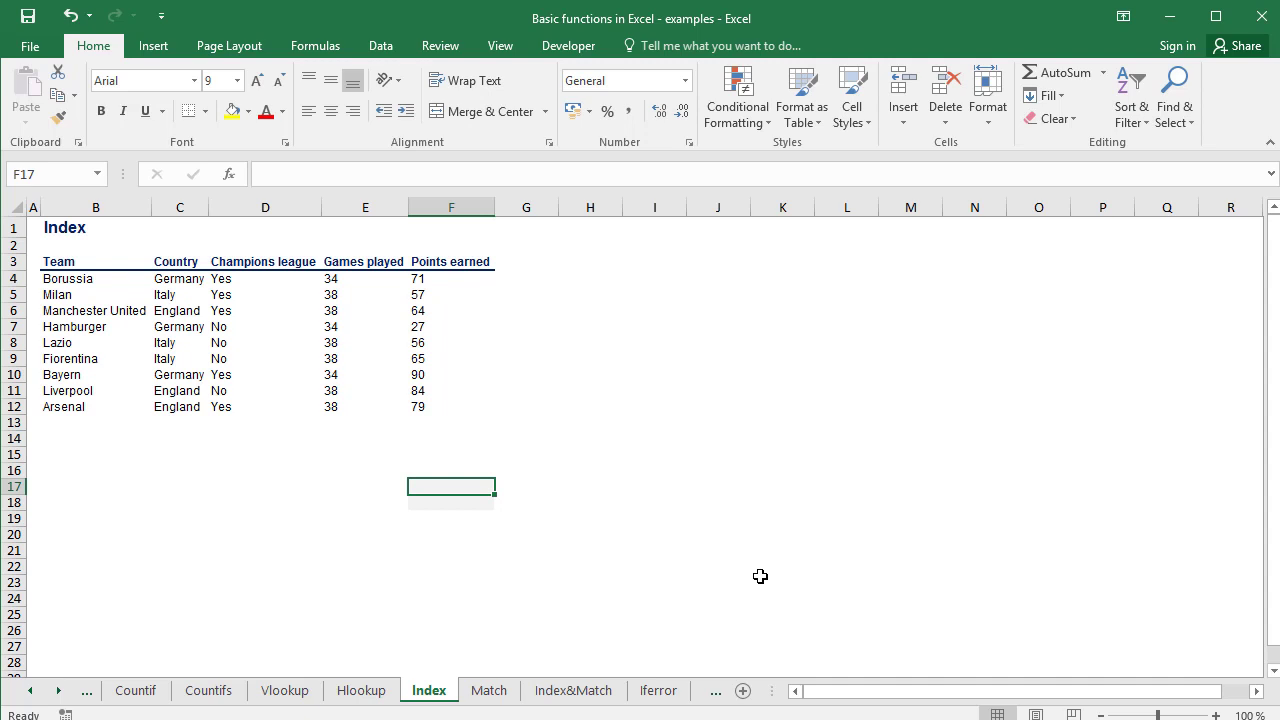
Step: Enter =INDEX(B4:C12;5;2) in F17 to return Italy from row 5, column 2
{"action": "type", "text": "+index("}
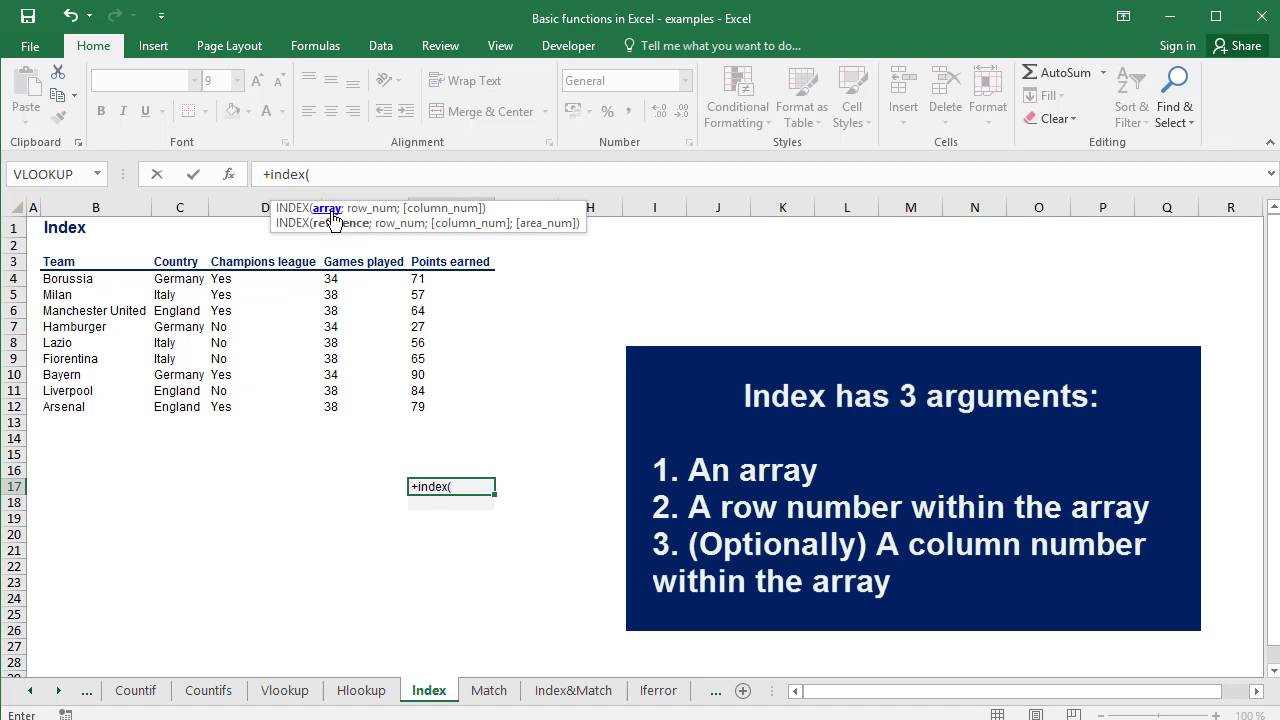
{"action": "type", "text": ";"}
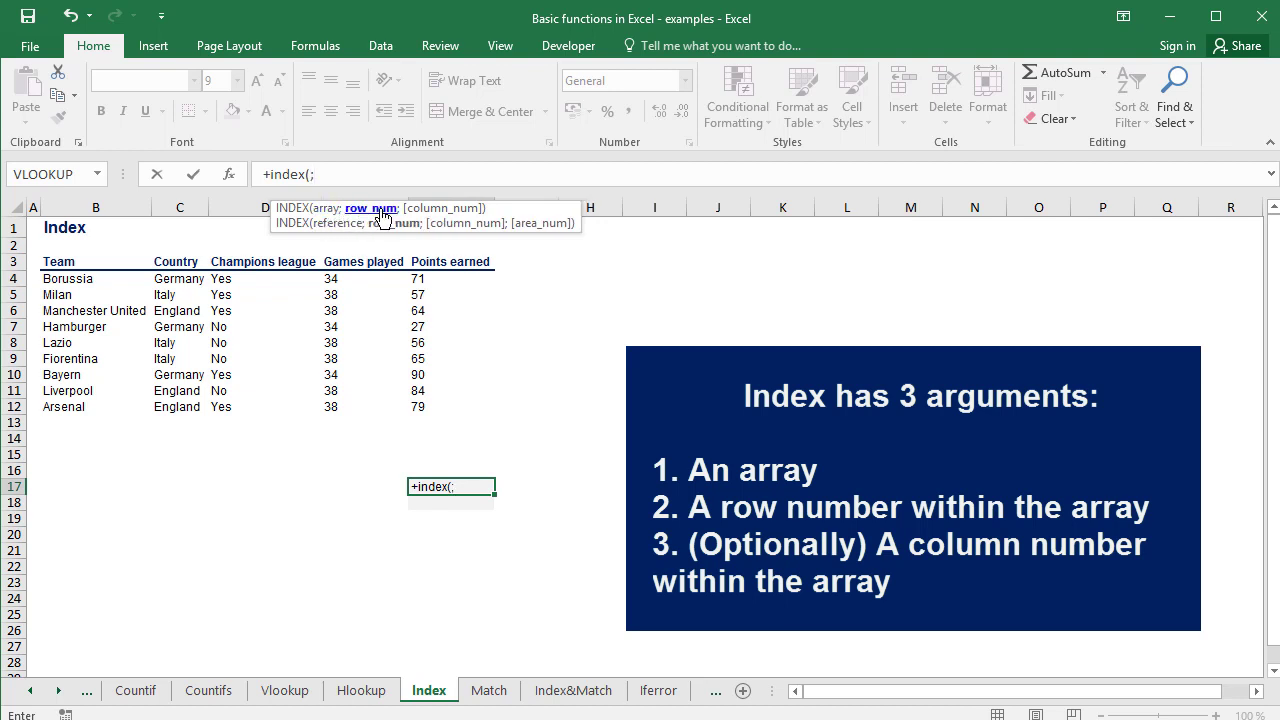
{"action": "type", "text": ";"}
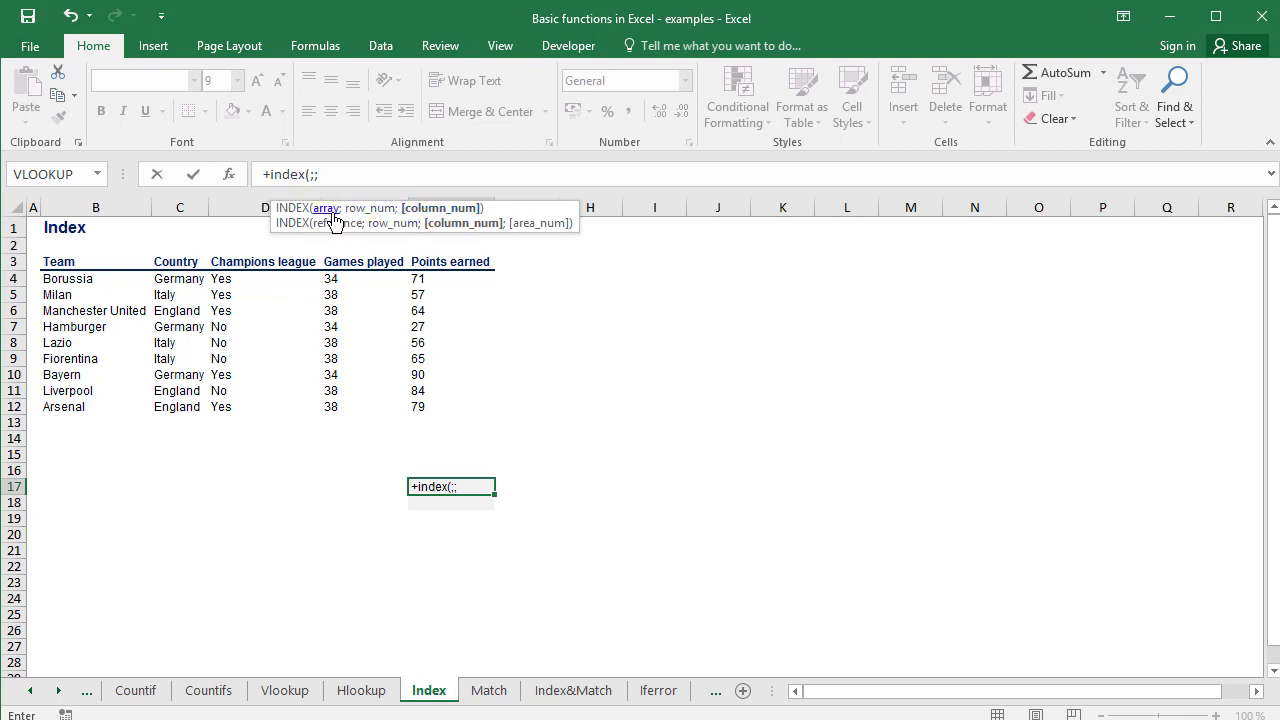
{"action": "key", "text": "BackSpace"}
{"action": "key", "text": "BackSpace"}
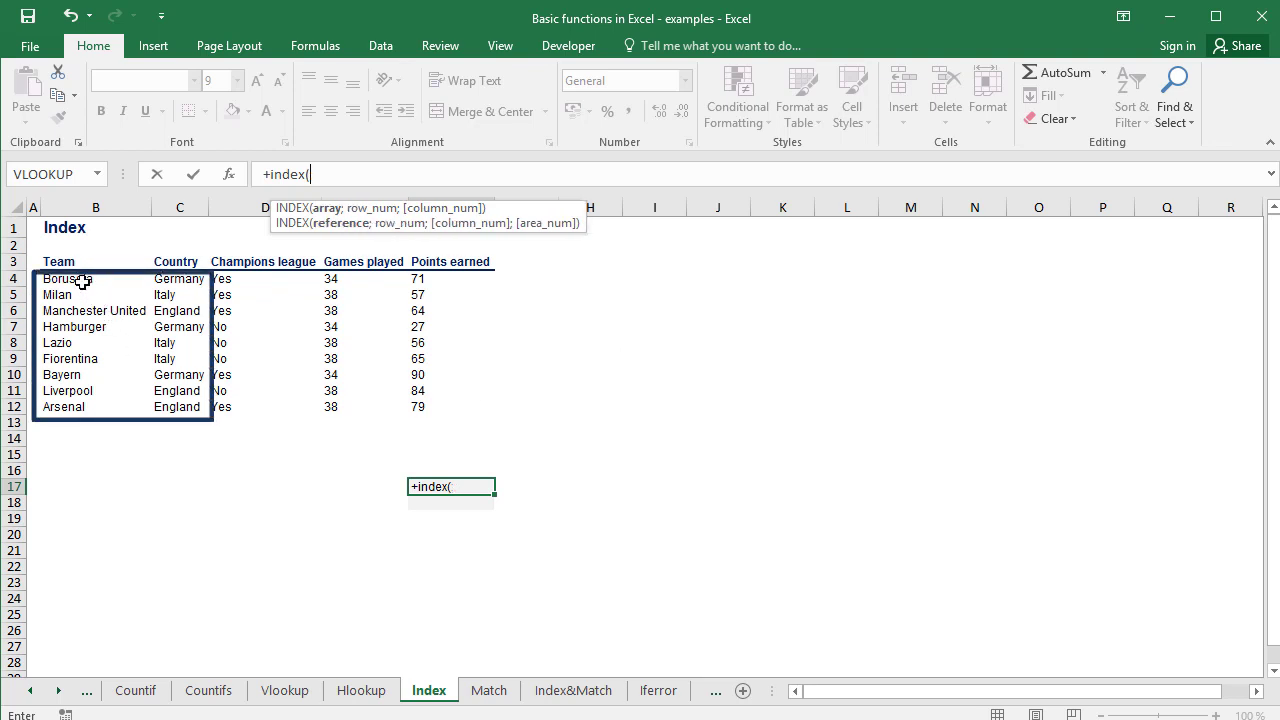
{"action": "left_click_drag", "start_coordinate": [82, 281], "coordinate": [182, 402]}
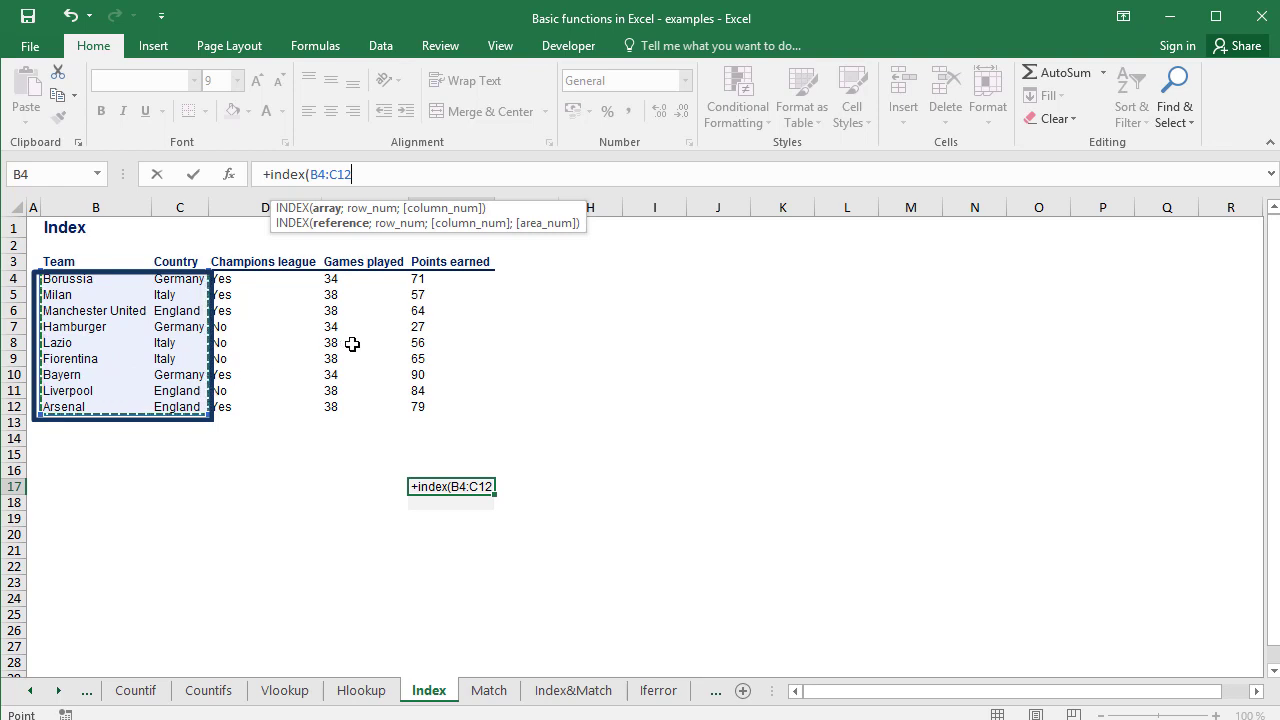
{"action": "type", "text": ";"}
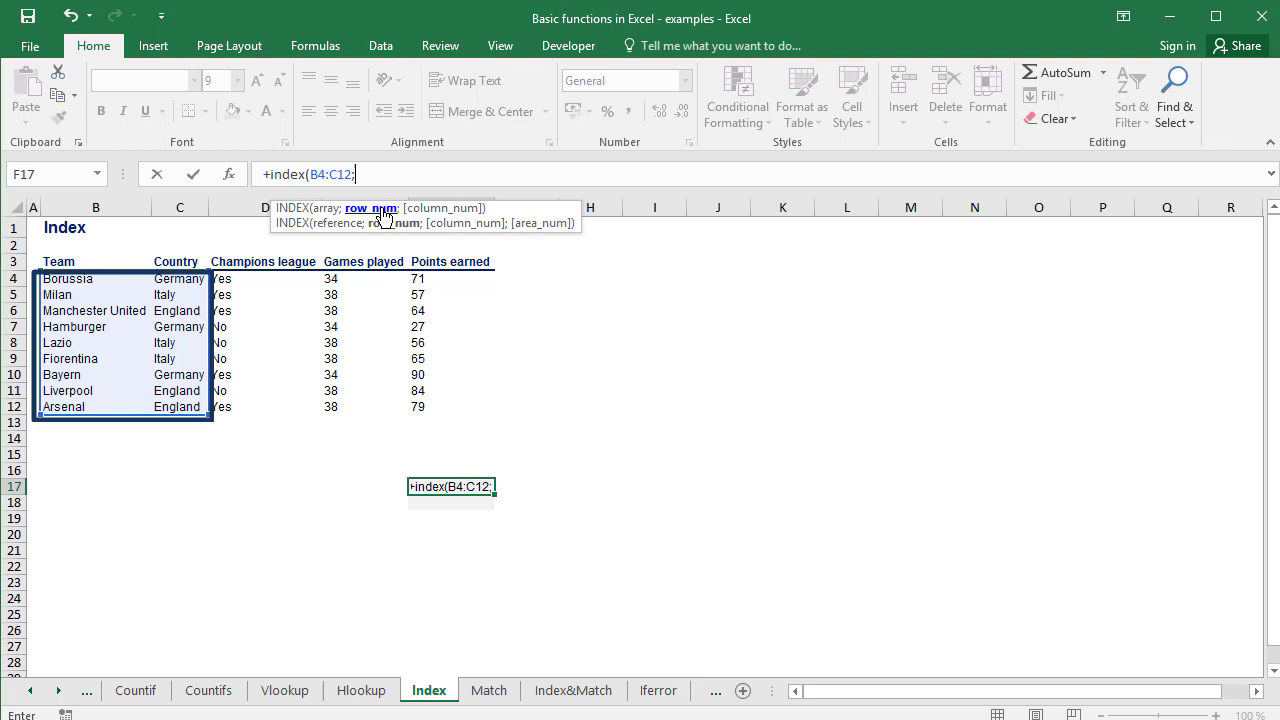
{"action": "type", "text": "5"}
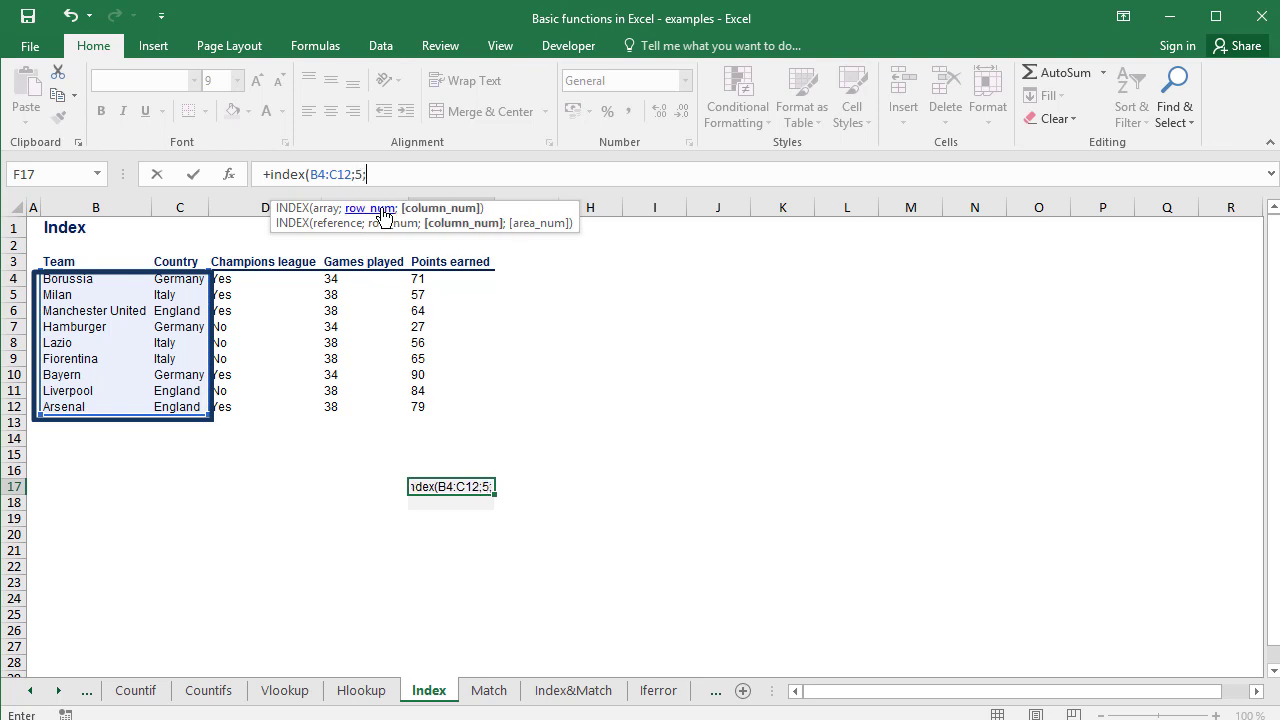
{"action": "type", "text": ";2"}
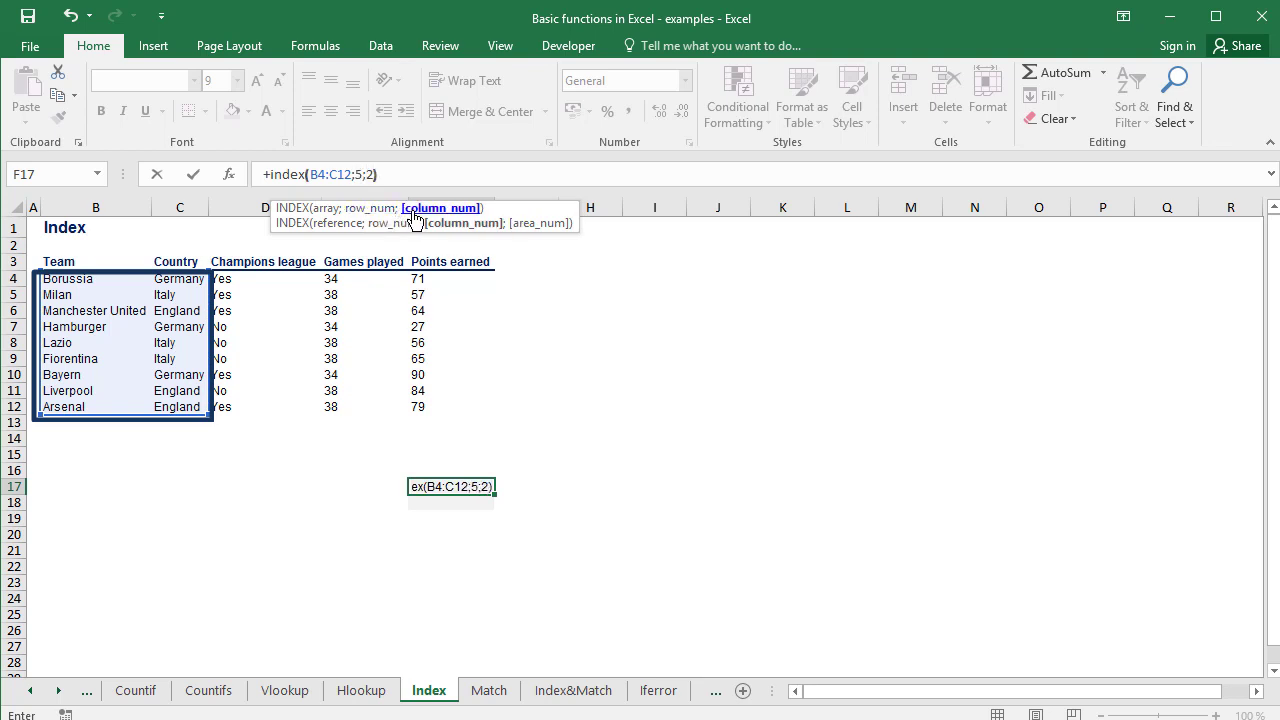
{"action": "key", "text": "Return"}
{"action": "key", "text": "Up"}
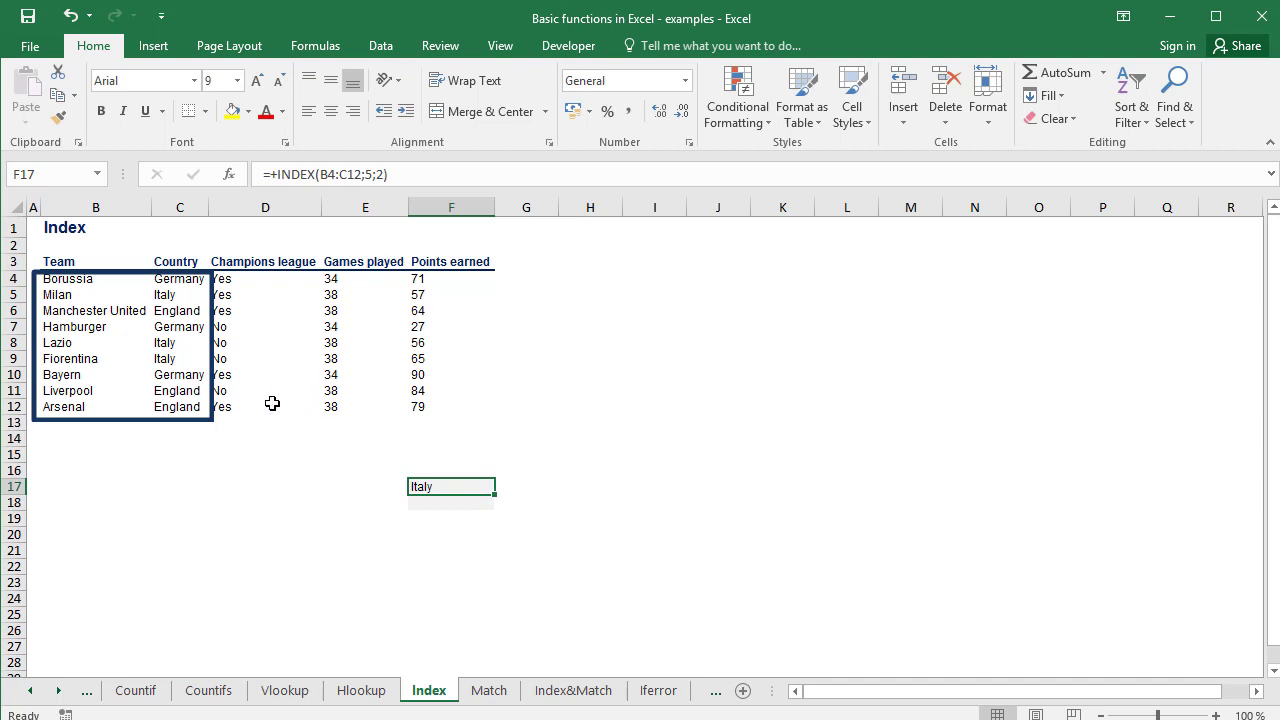
{"action": "left_click", "coordinate": [188, 344]}
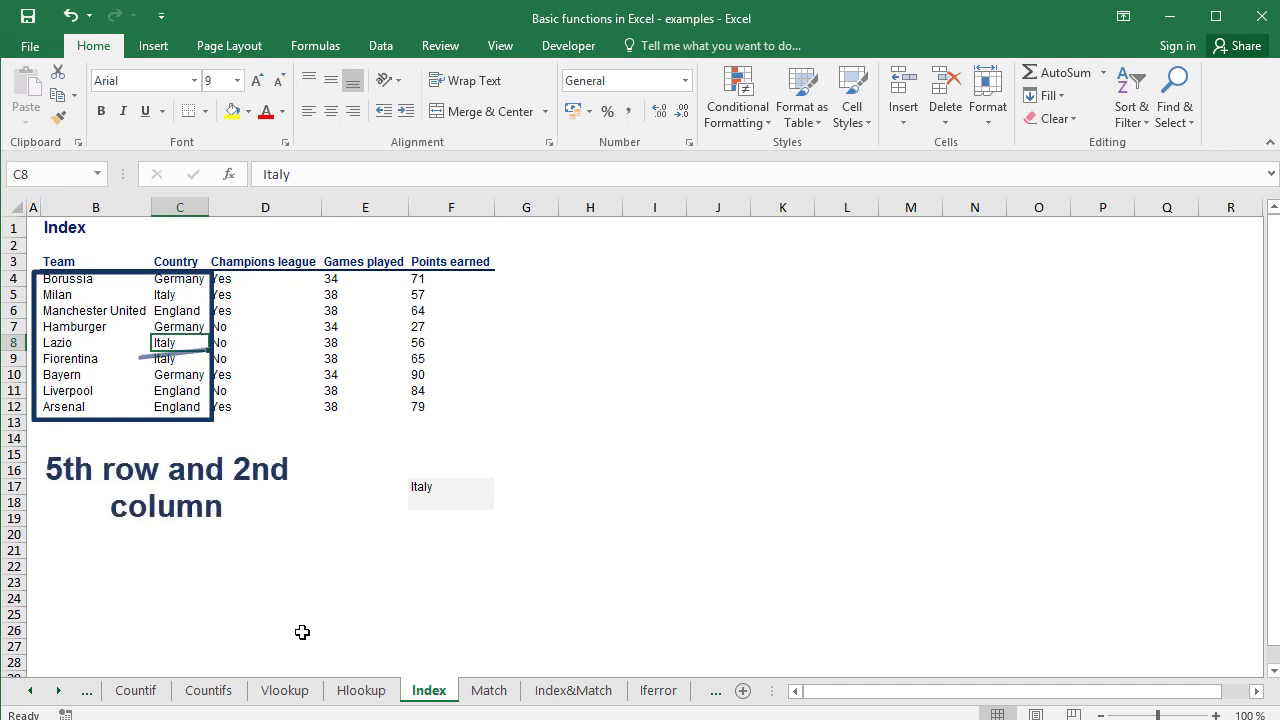
{"action": "left_click", "coordinate": [438, 487]}
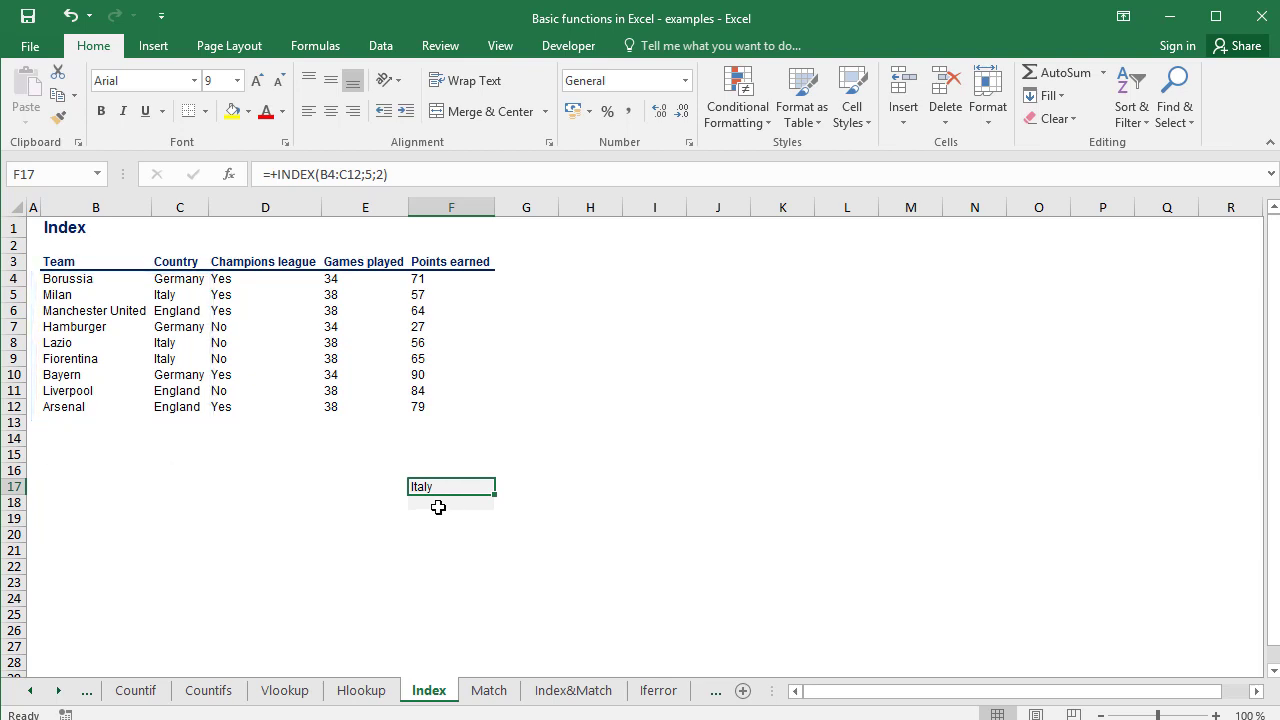
{"action": "left_click", "coordinate": [162, 343]}
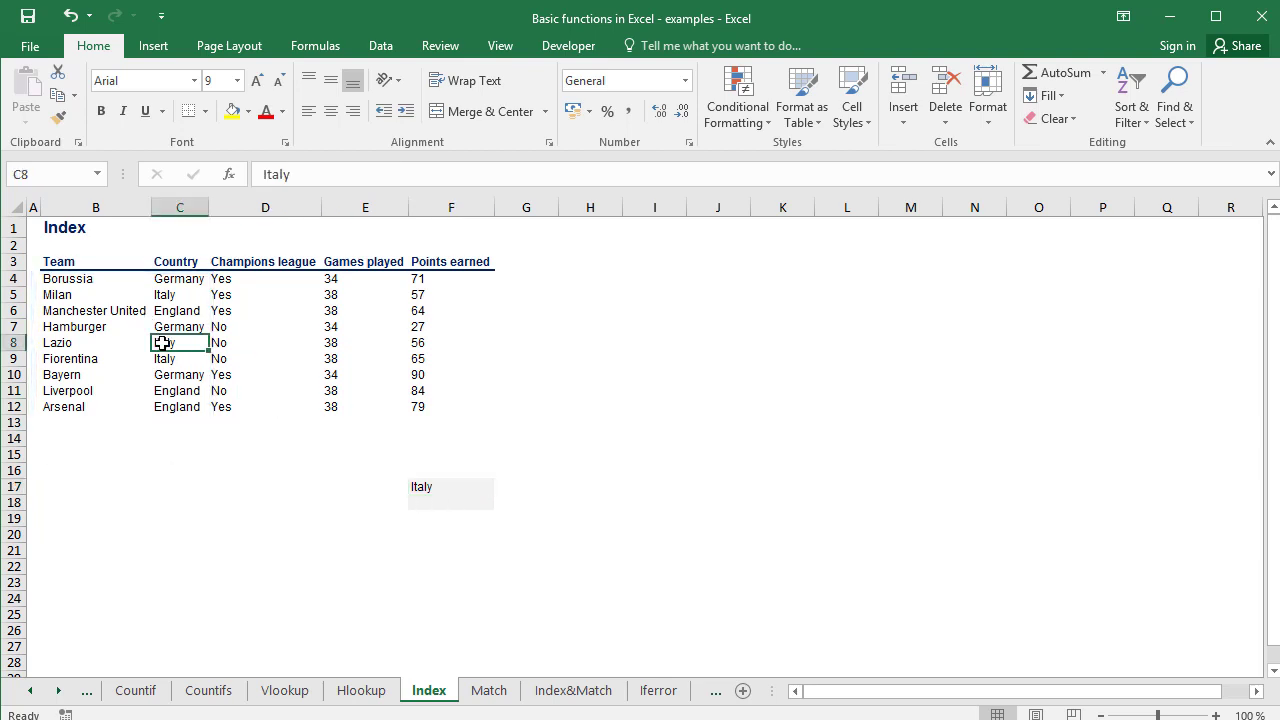
{"action": "left_click", "coordinate": [421, 484]}
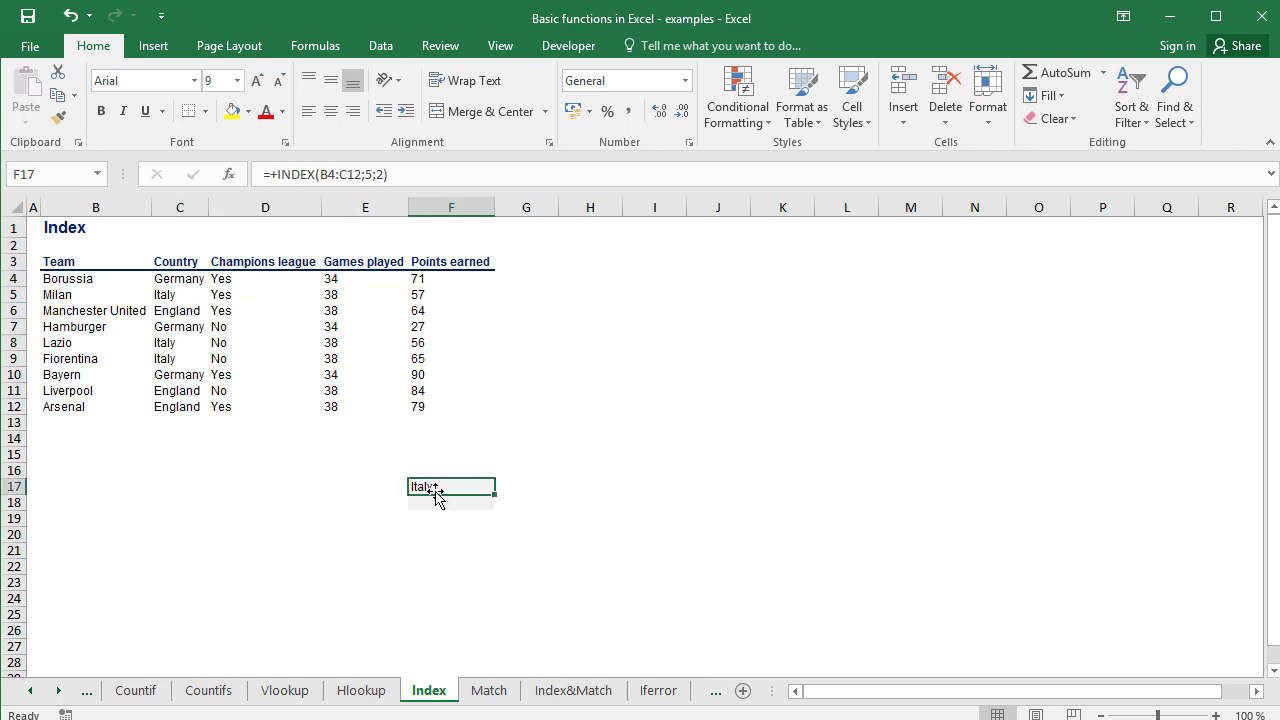
Step: Enter =INDEX(B4:C12;1;1) in F18, returning Borussia, and compare it with B4
{"action": "left_click", "coordinate": [430, 499]}
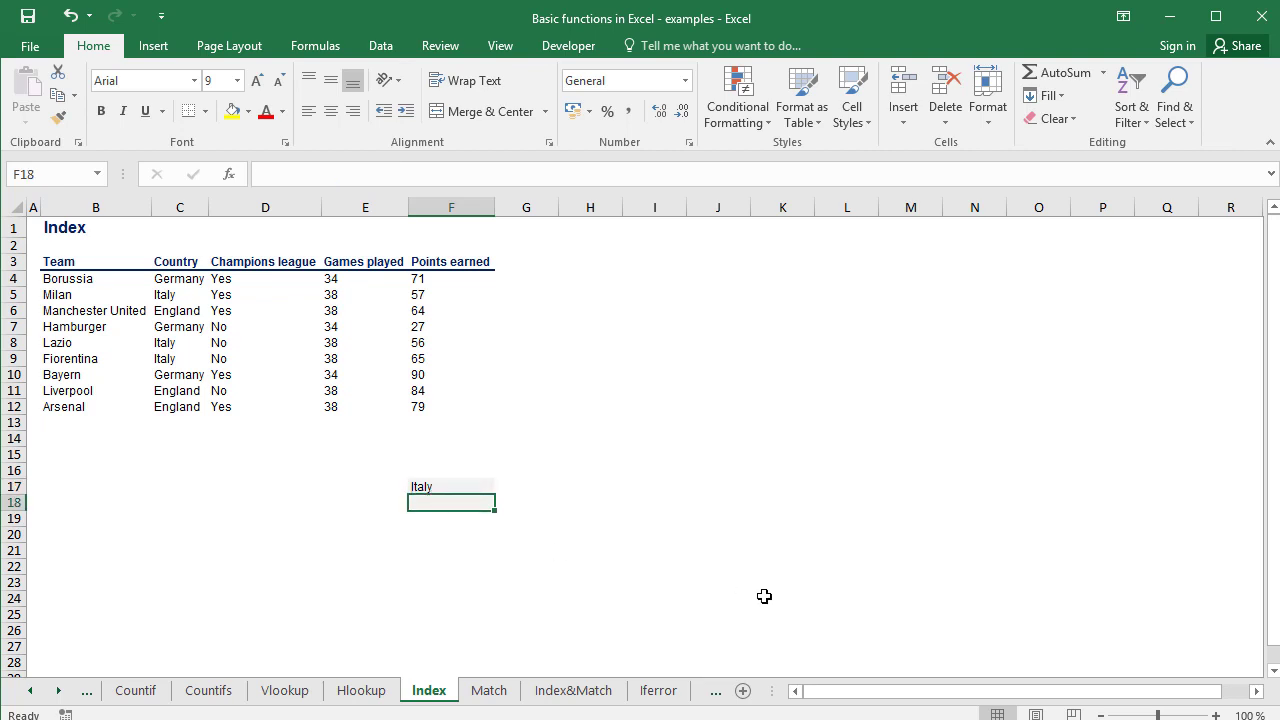
{"action": "type", "text": "+index"}
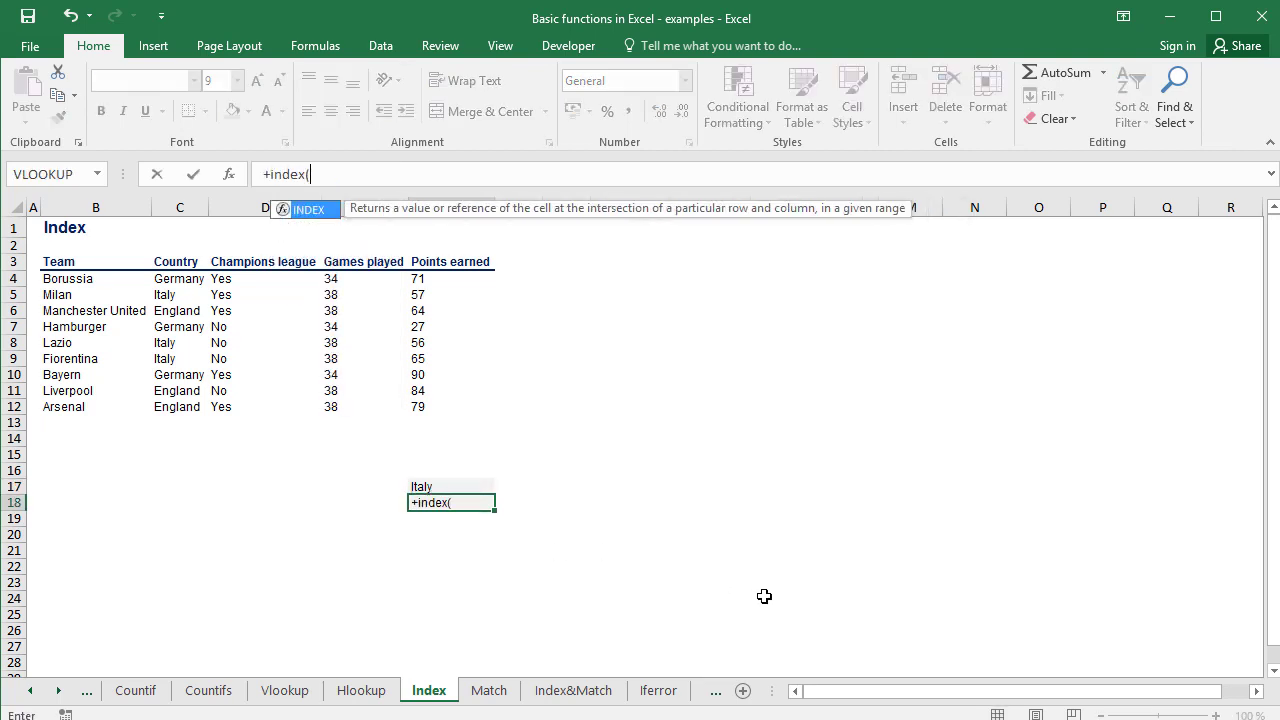
{"action": "type", "text": "("}
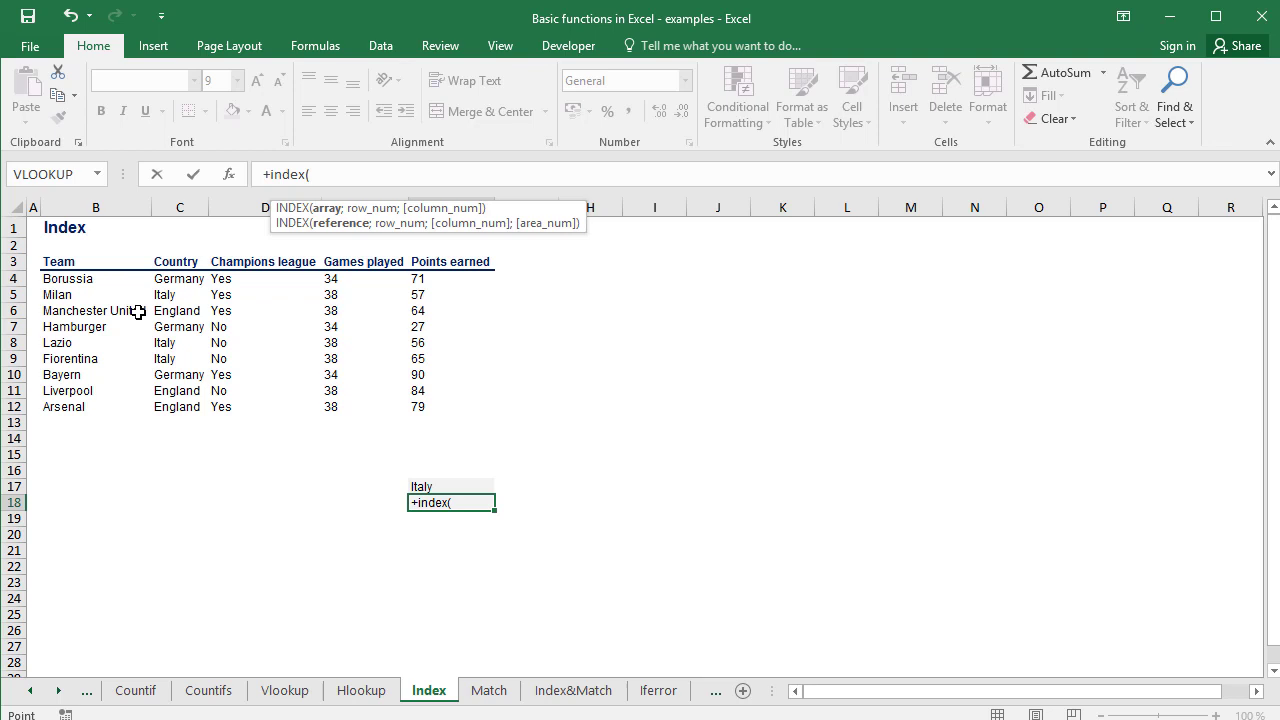
{"action": "mouse_move", "coordinate": [95, 279]}
{"action": "left_mouse_down"}
{"action": "mouse_move", "coordinate": [174, 374]}
{"action": "mouse_move", "coordinate": [174, 404]}
{"action": "left_mouse_up"}
{"action": "type", "text": ";"}
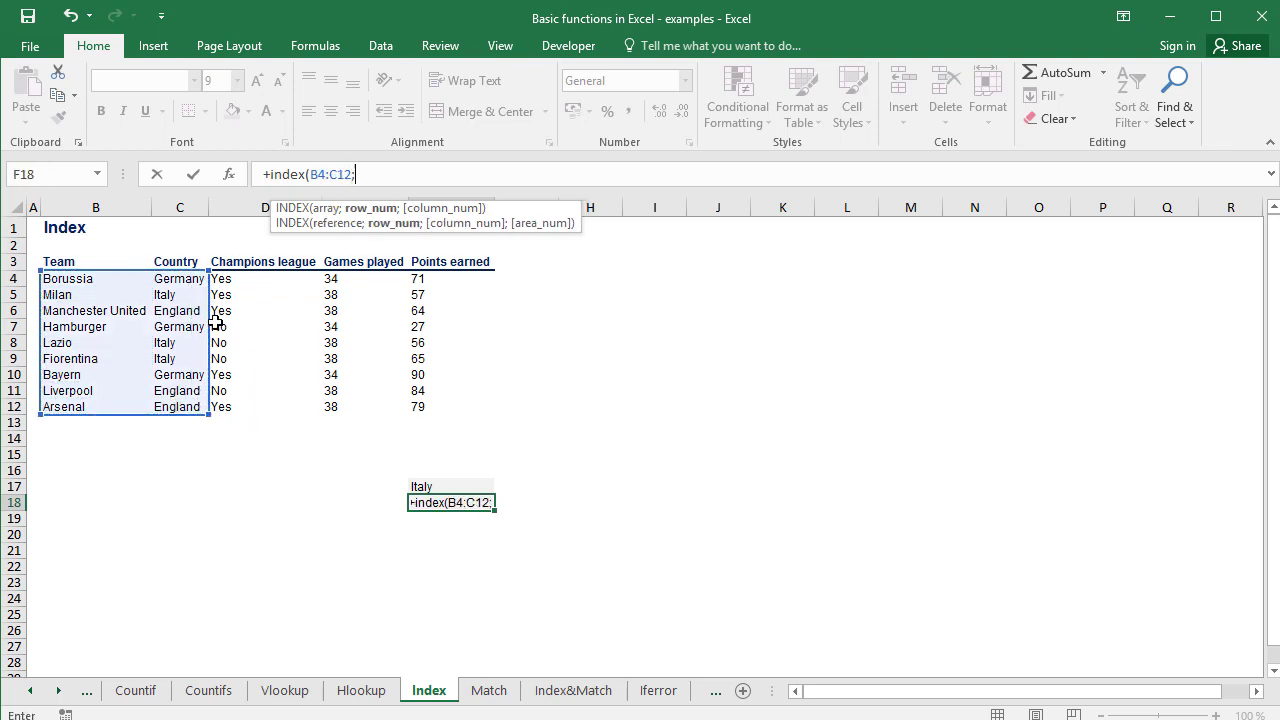
{"action": "type", "text": "1"}
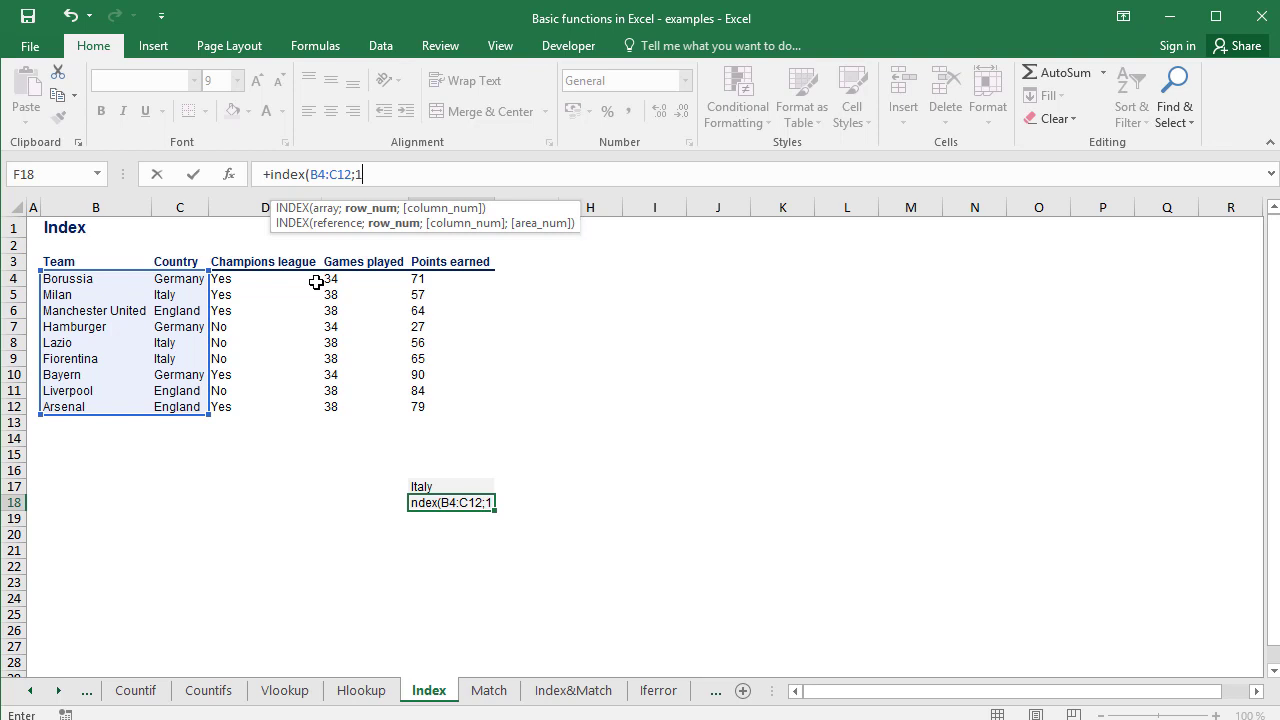
{"action": "type", "text": ";1"}
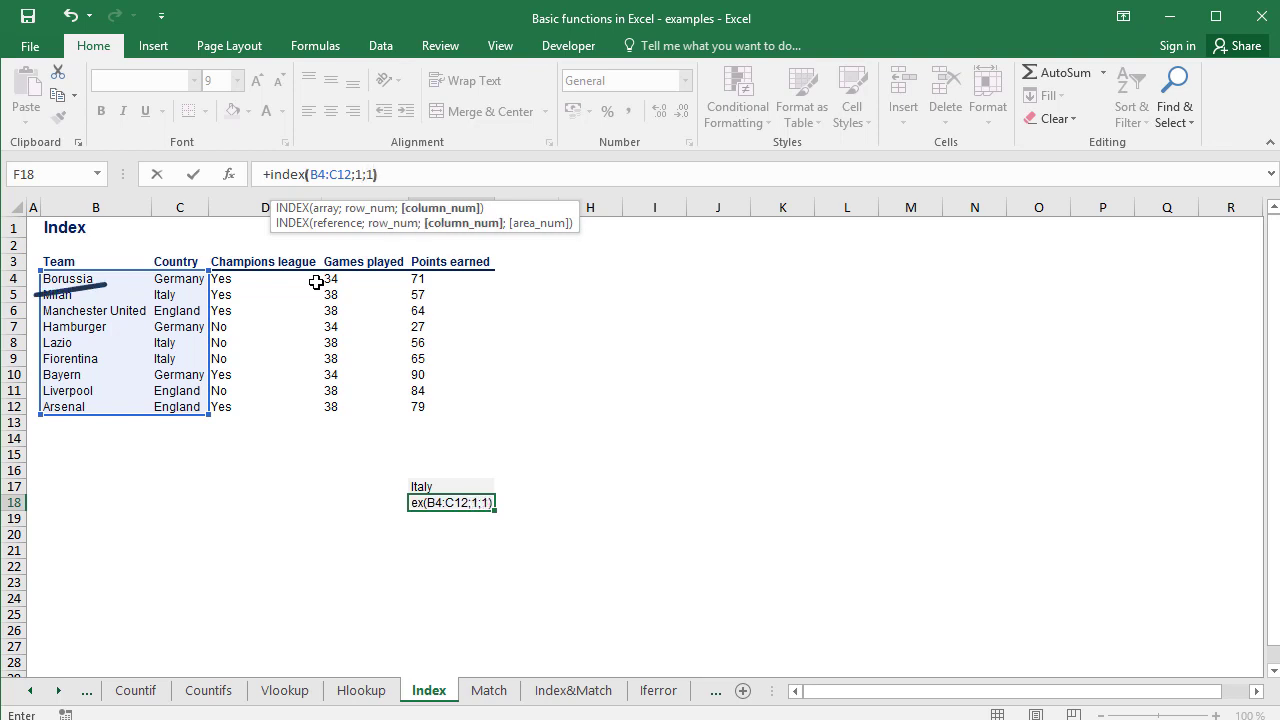
{"action": "key", "text": "ctrl+Return"}
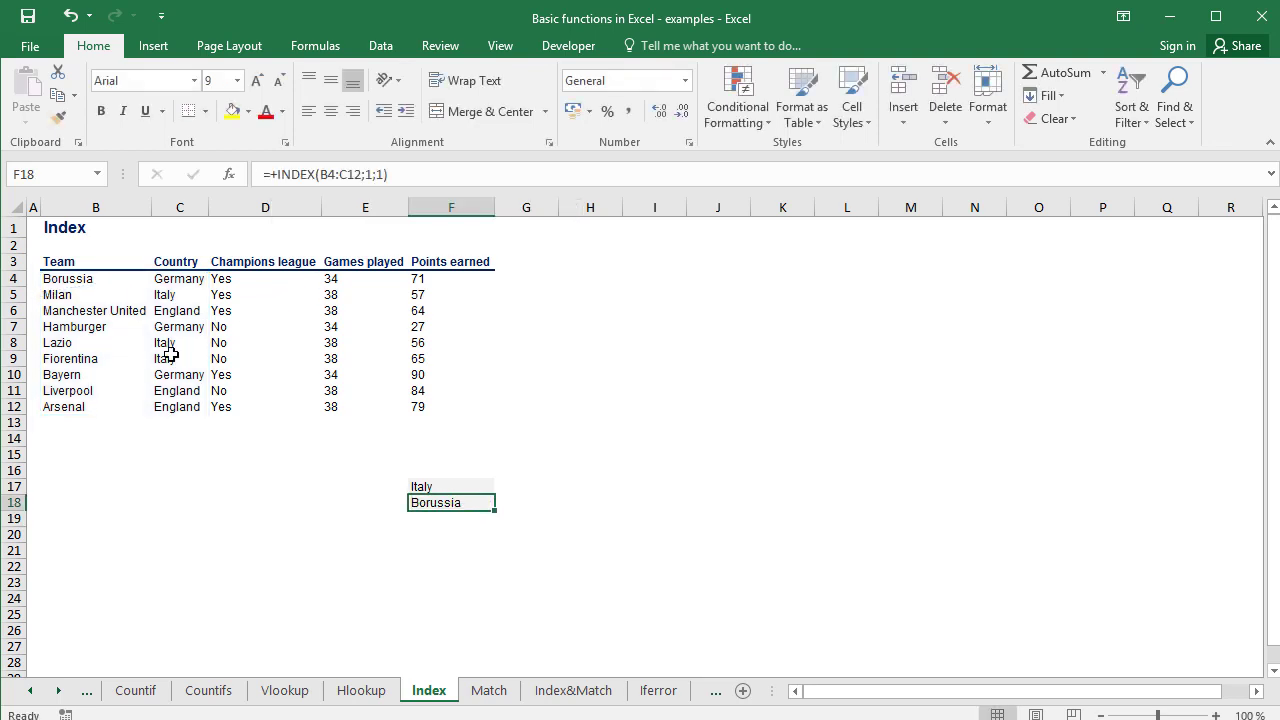
{"action": "left_click", "coordinate": [78, 279]}
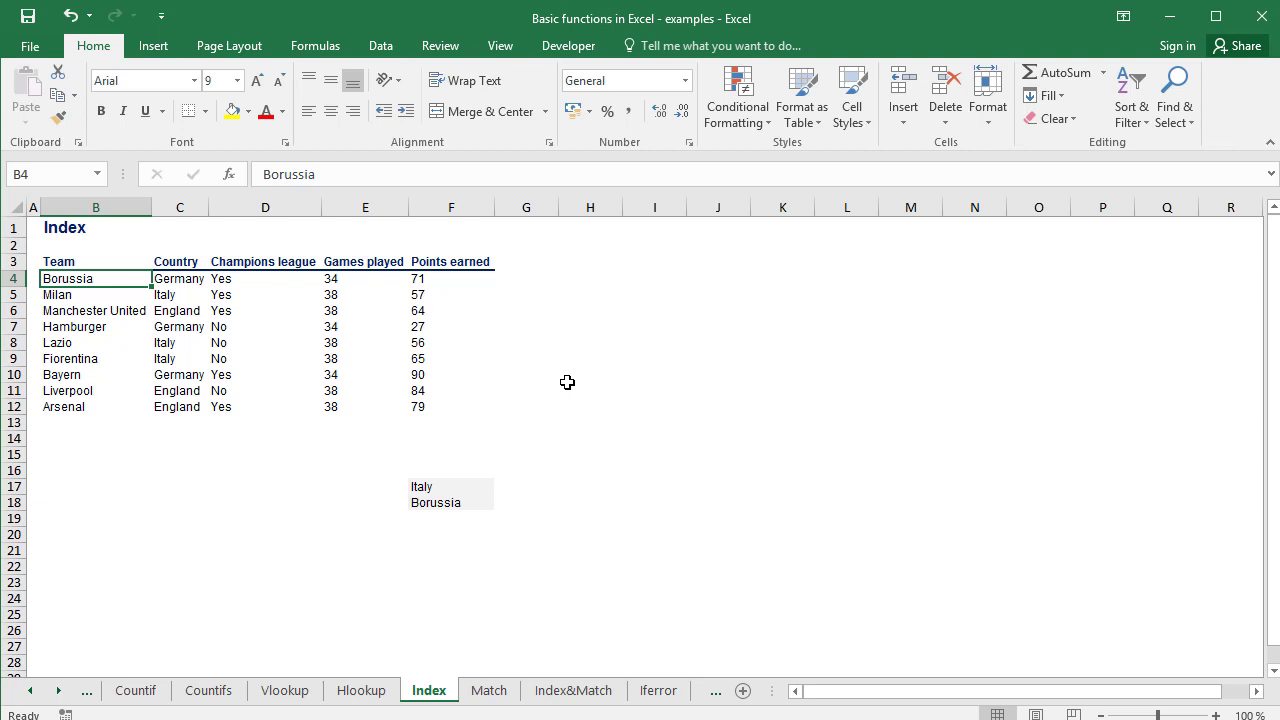
Step: On the Match sheet, enter =MATCH(B19;B4:B12;0) in C19 to return Milan's position 2
{"action": "key", "text": "ctrl+Page_Down"}
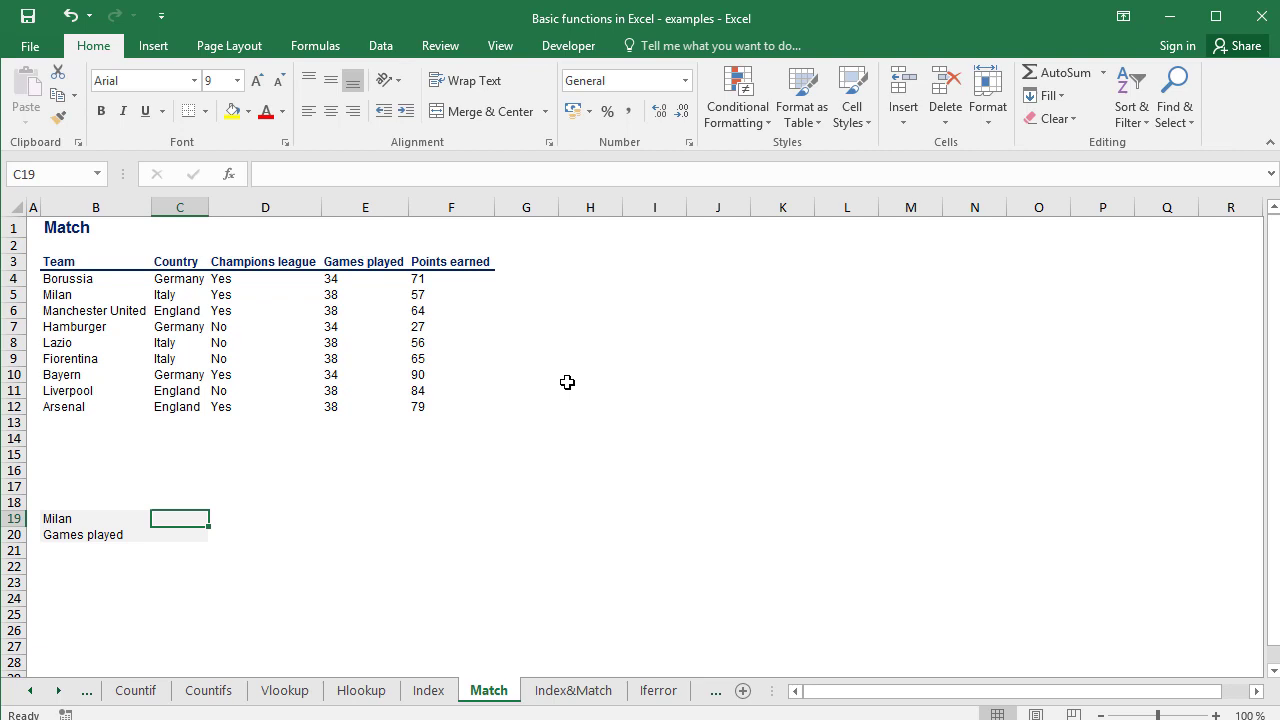
{"action": "type", "text": "+"}
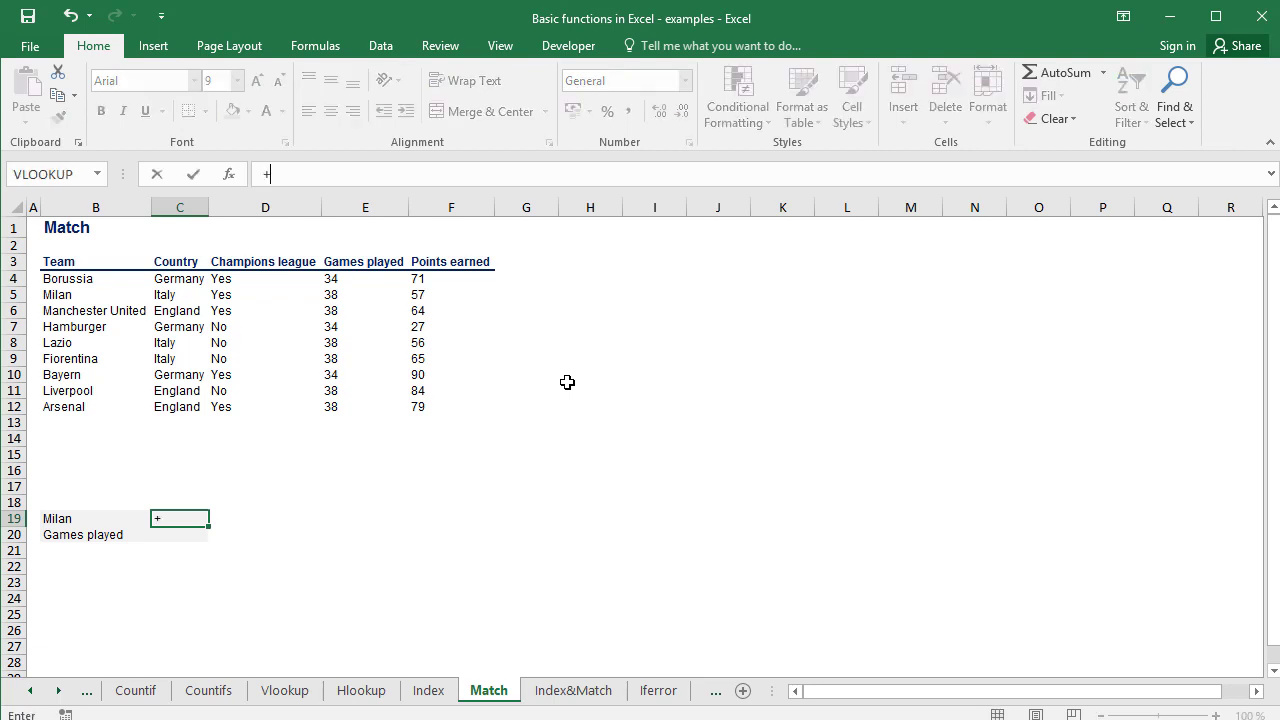
{"action": "type", "text": "match"}
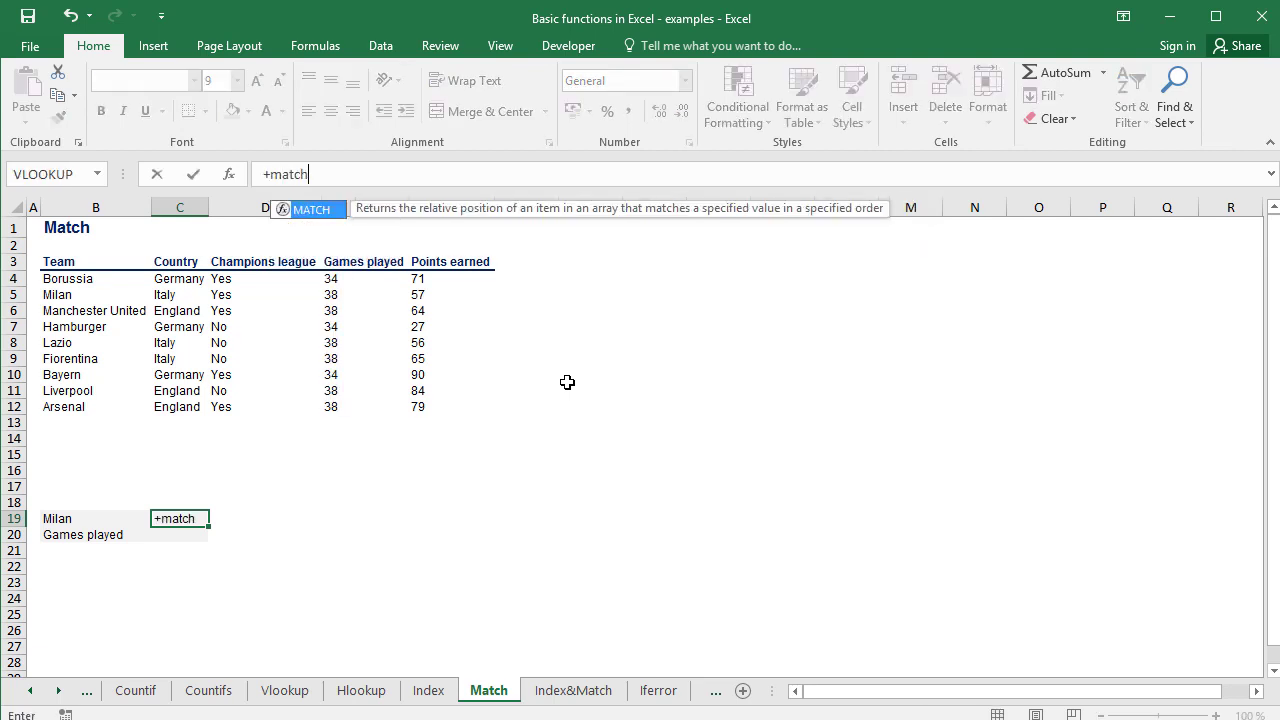
{"action": "type", "text": "("}
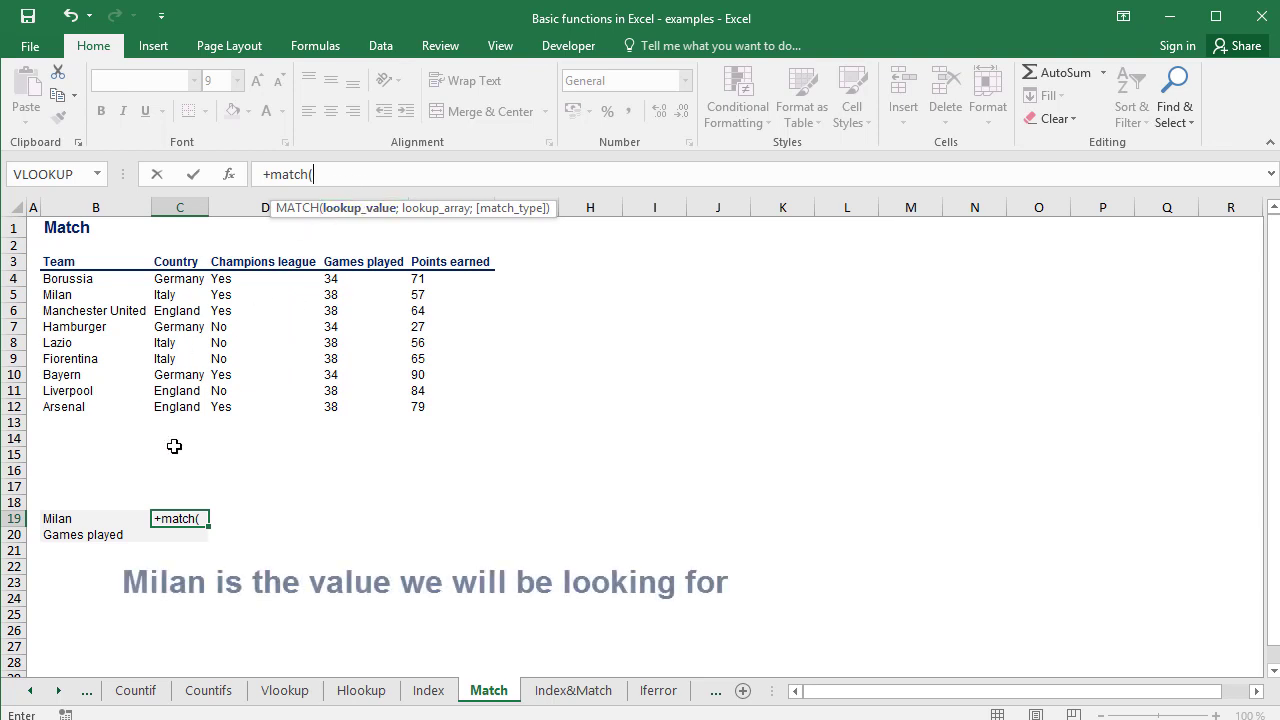
{"action": "left_click", "coordinate": [108, 520]}
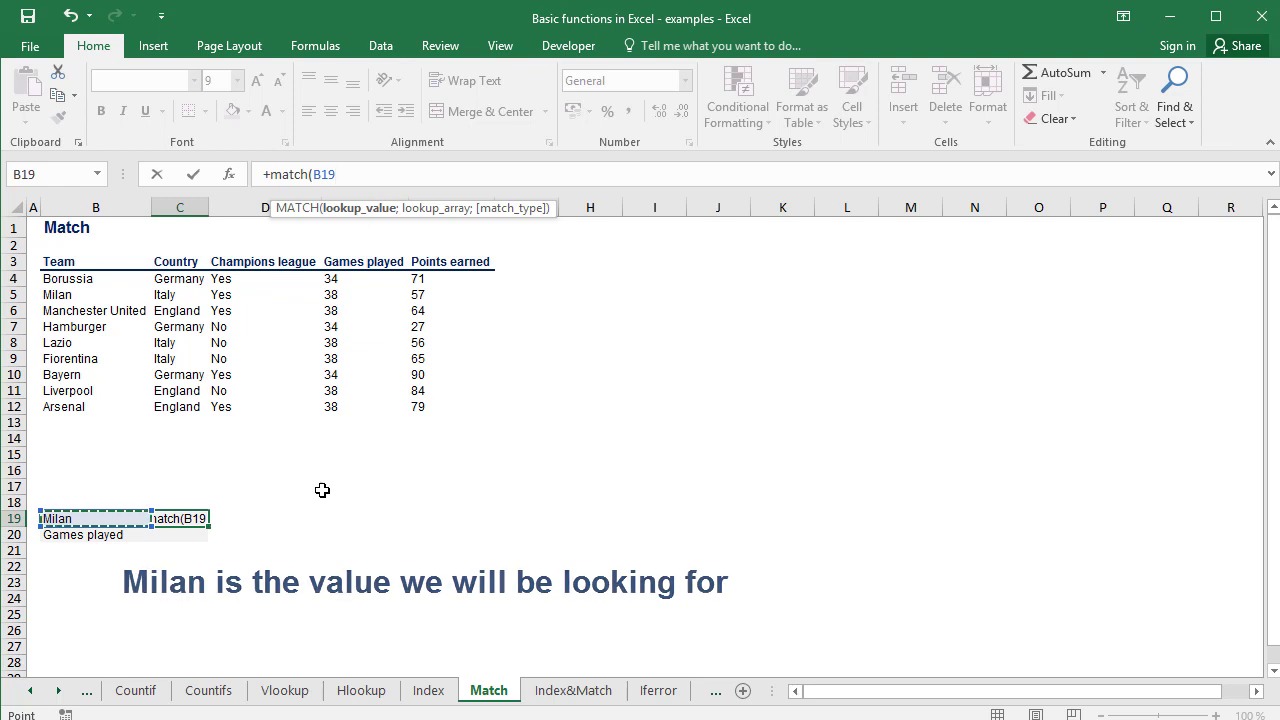
{"action": "type", "text": ";"}
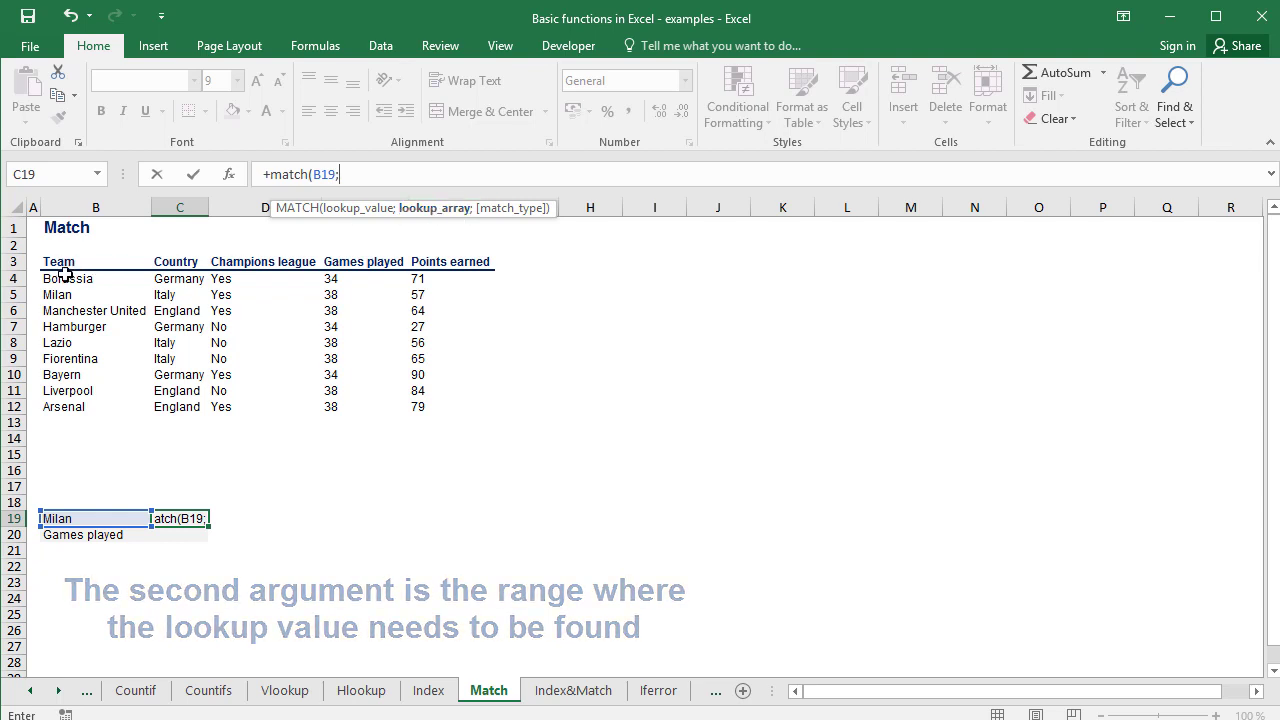
{"action": "left_click_drag", "start_coordinate": [65, 278], "coordinate": [62, 406]}
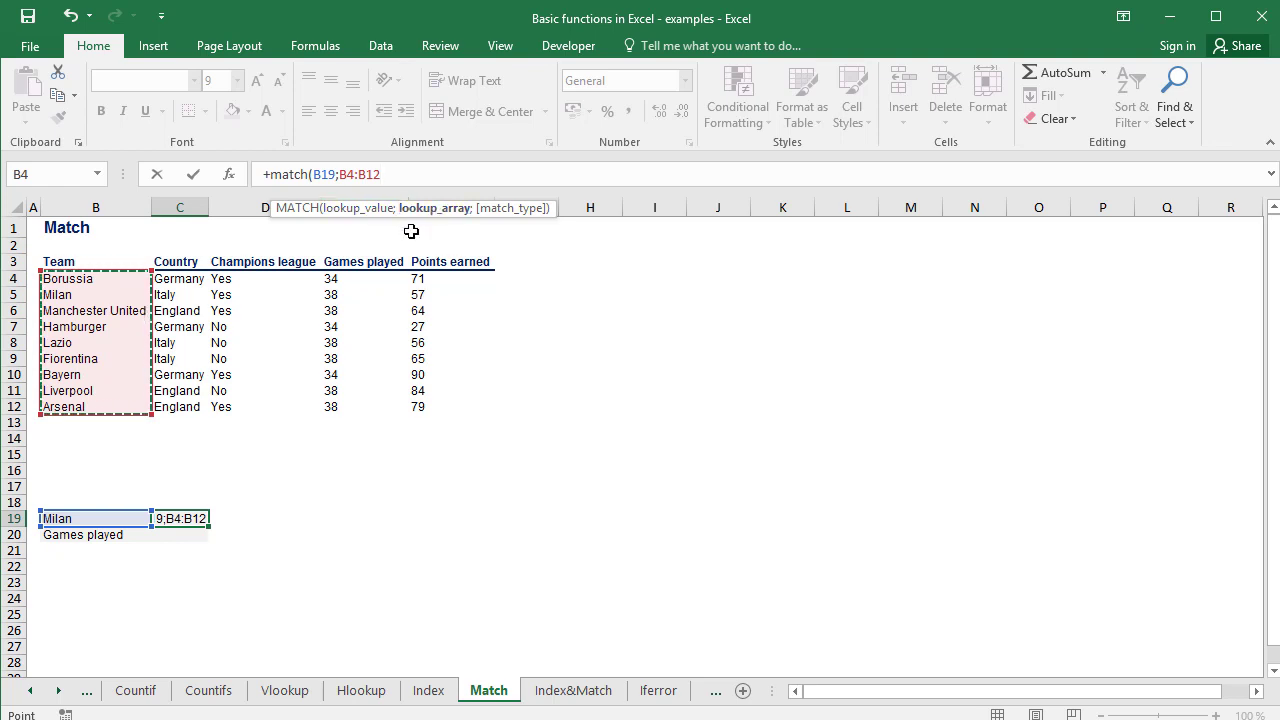
{"action": "type", "text": ";"}
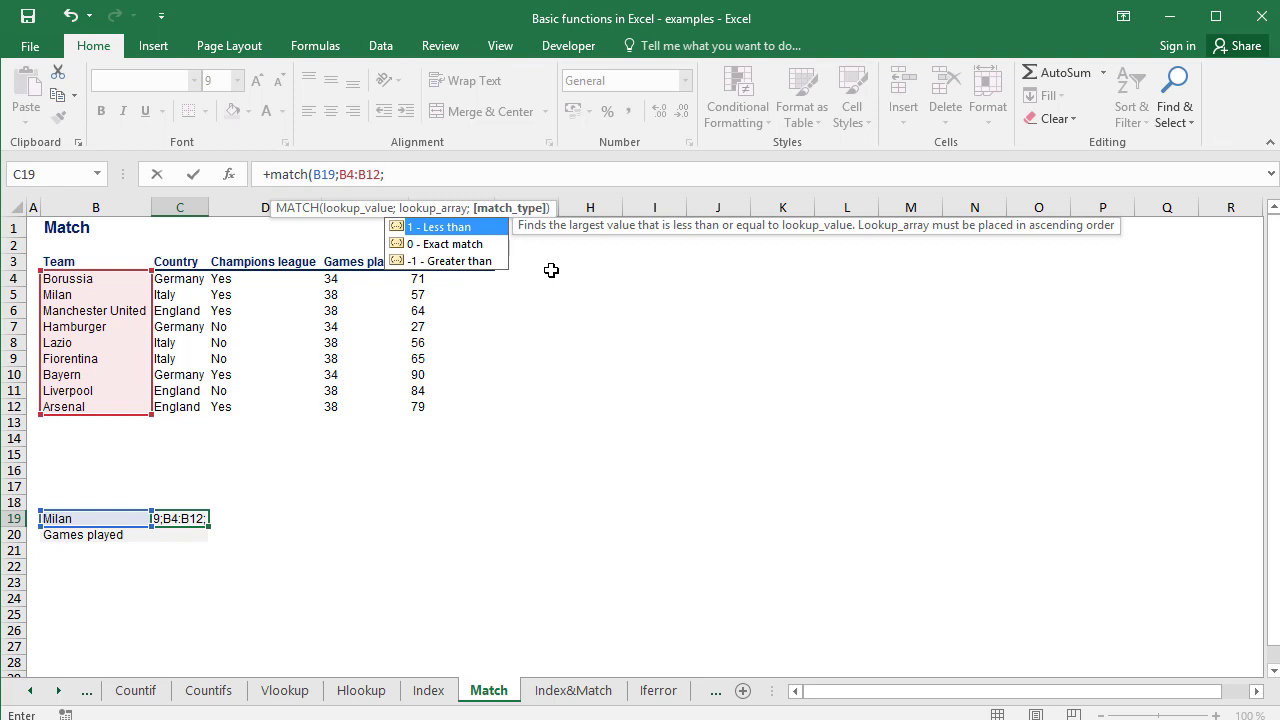
{"action": "type", "text": "0"}
{"action": "type", "text": ")"}
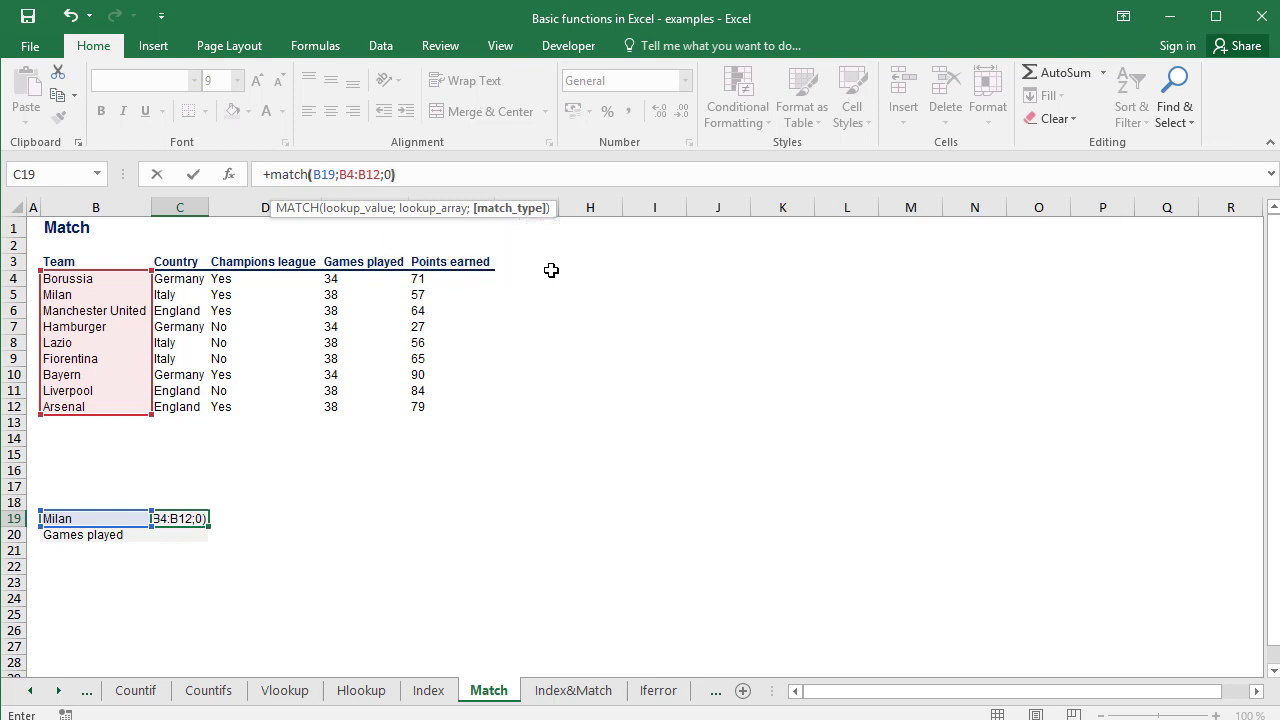
{"action": "key", "text": "Return"}
{"action": "key", "text": "Up"}
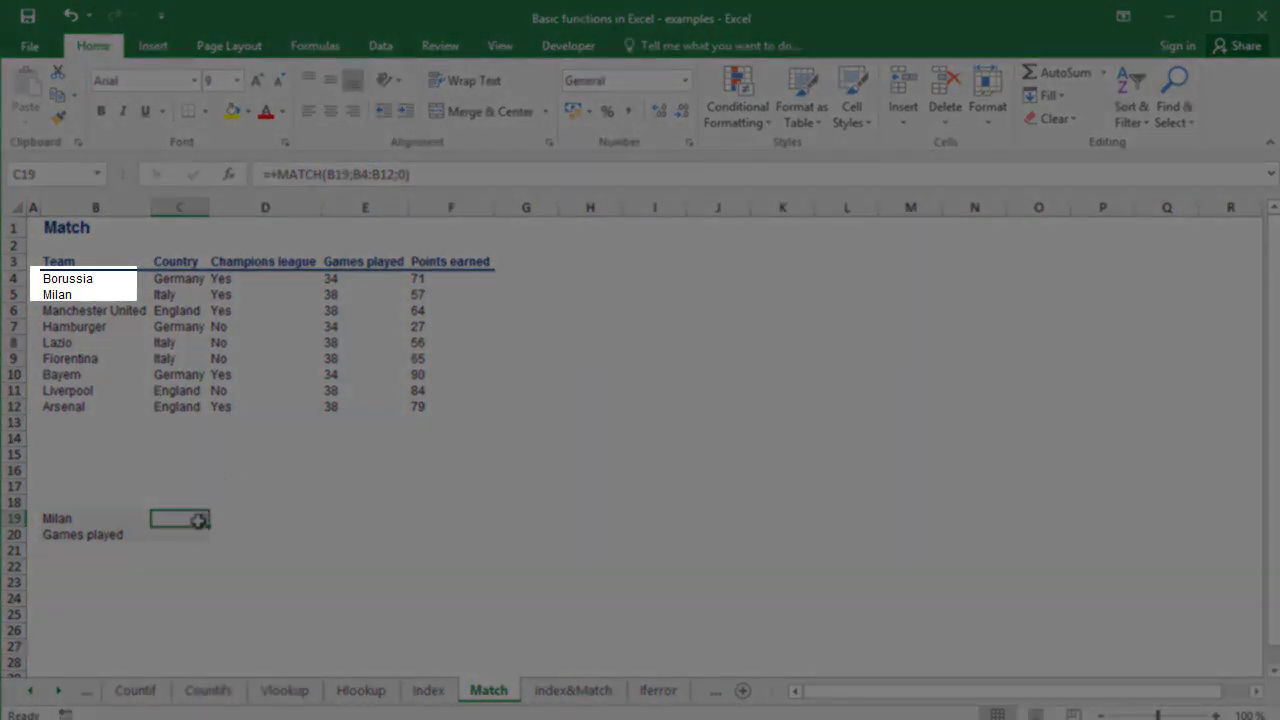
{"action": "left_click", "coordinate": [103, 294]}
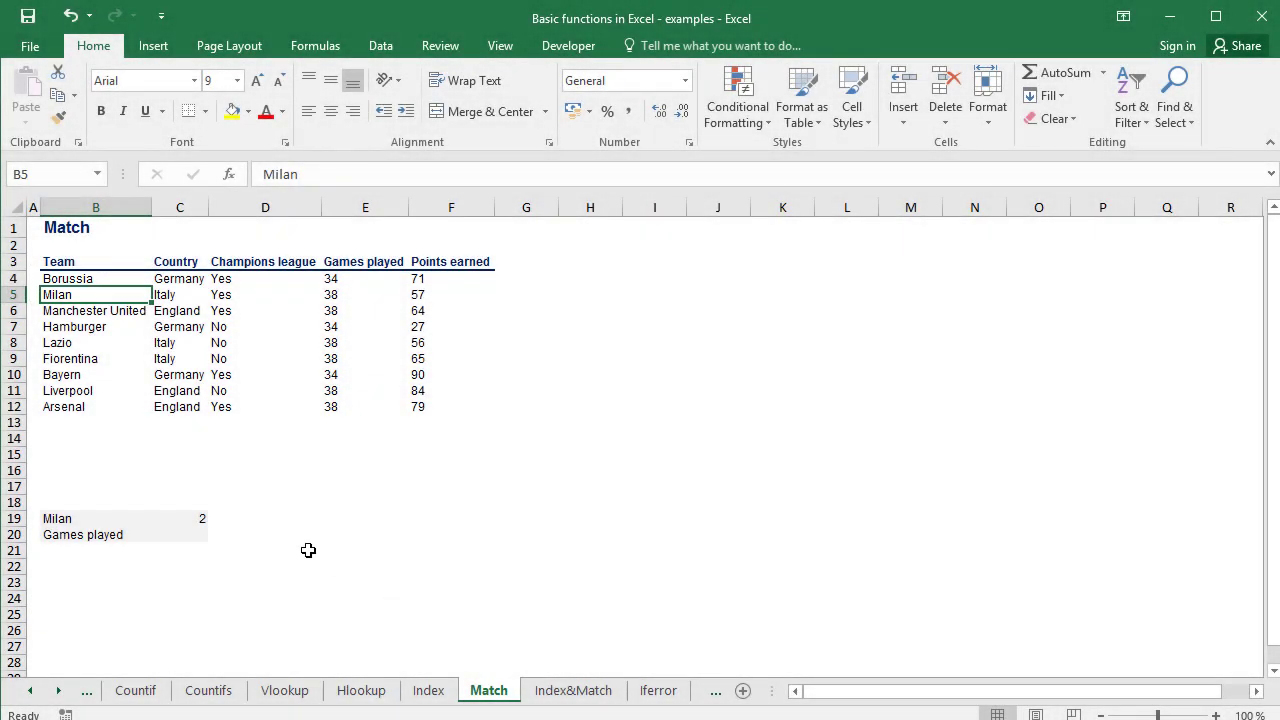
{"action": "left_click", "coordinate": [201, 518]}
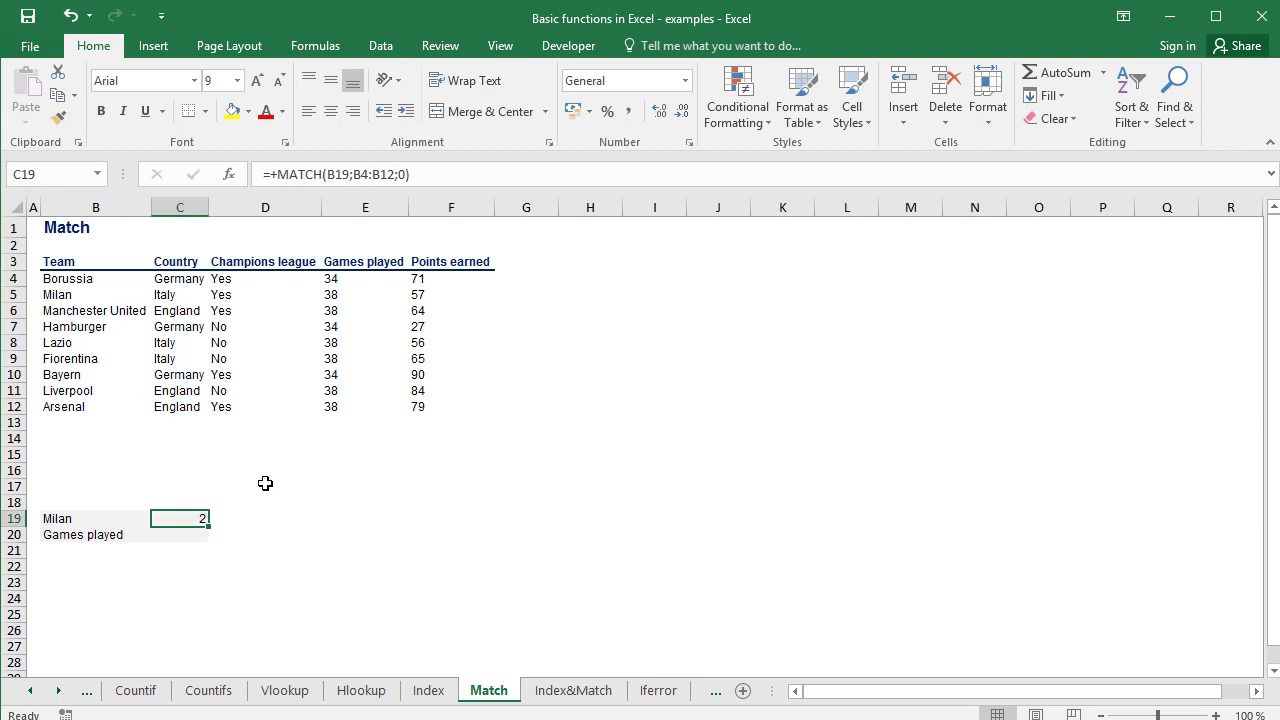
Step: Enter =MATCH(B20;B3:F3;0) in C20, returning 4 for Games played
{"action": "left_click", "coordinate": [193, 539]}
{"action": "type", "text": "="}
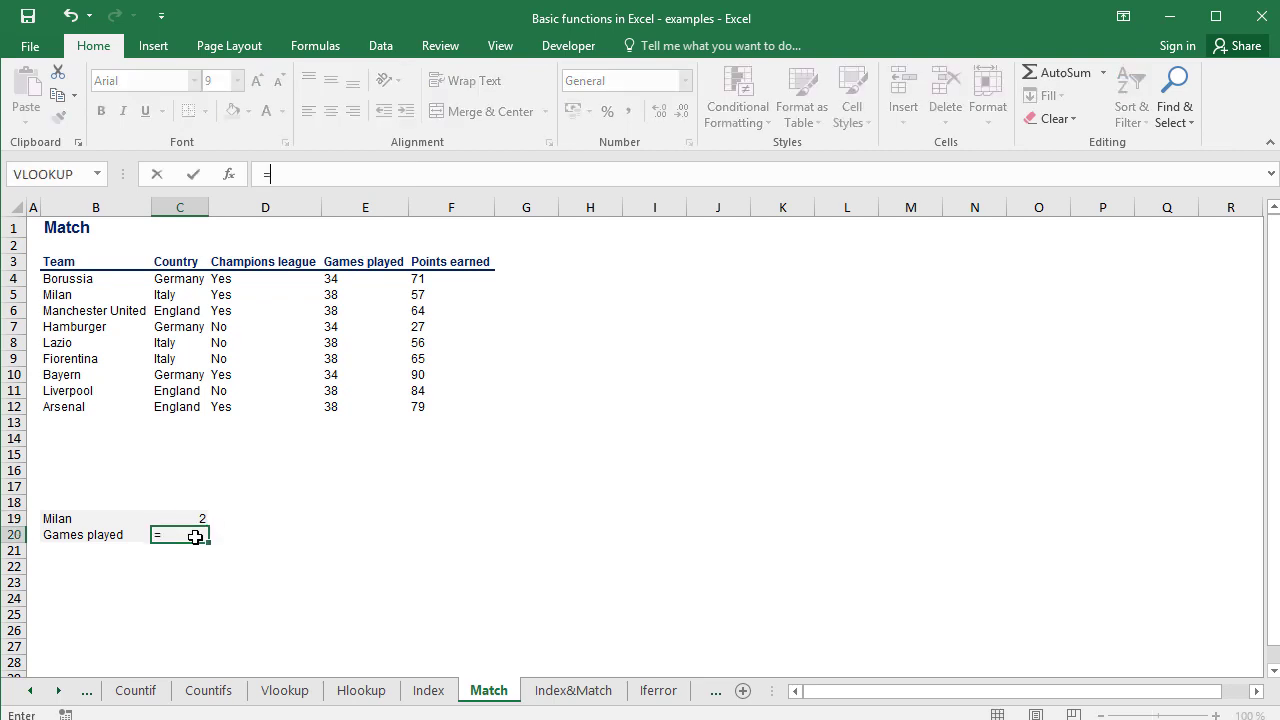
{"action": "type", "text": "match("}
{"action": "key", "text": "Left"}
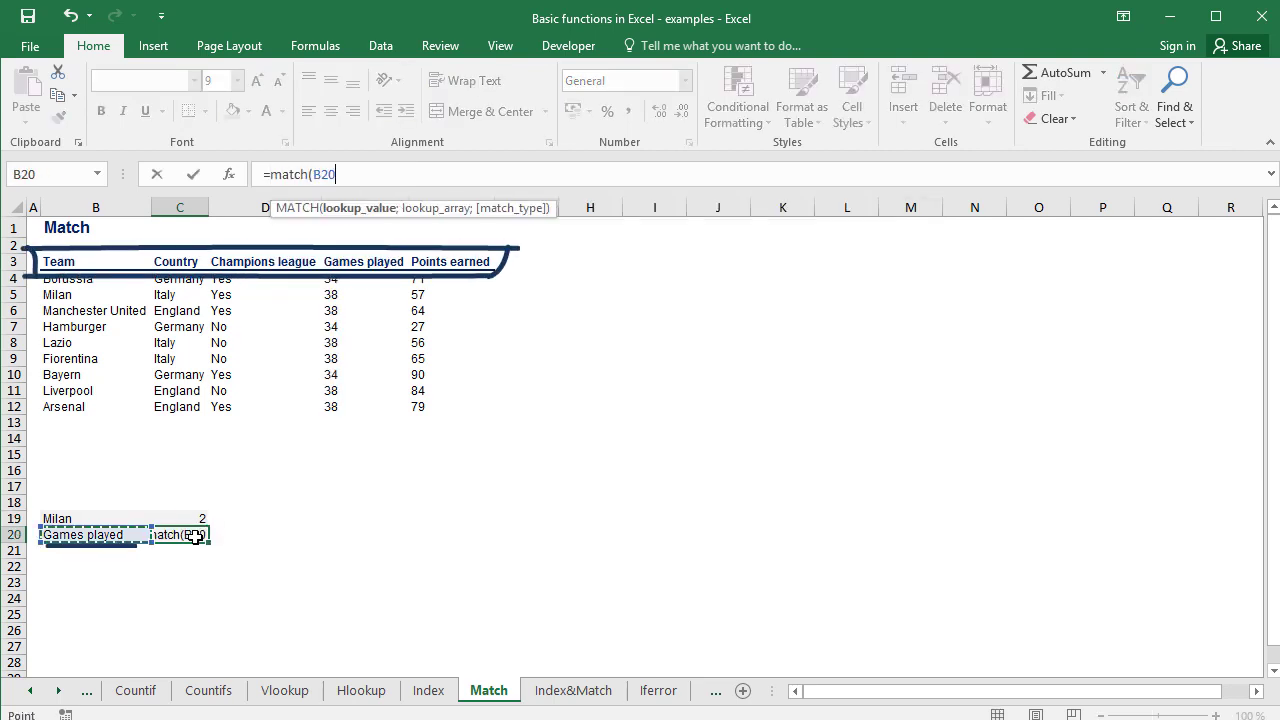
{"action": "type", "text": ";"}
{"action": "key", "text": "Up"}
{"action": "key", "text": "Up"}
{"action": "key", "text": "Up"}
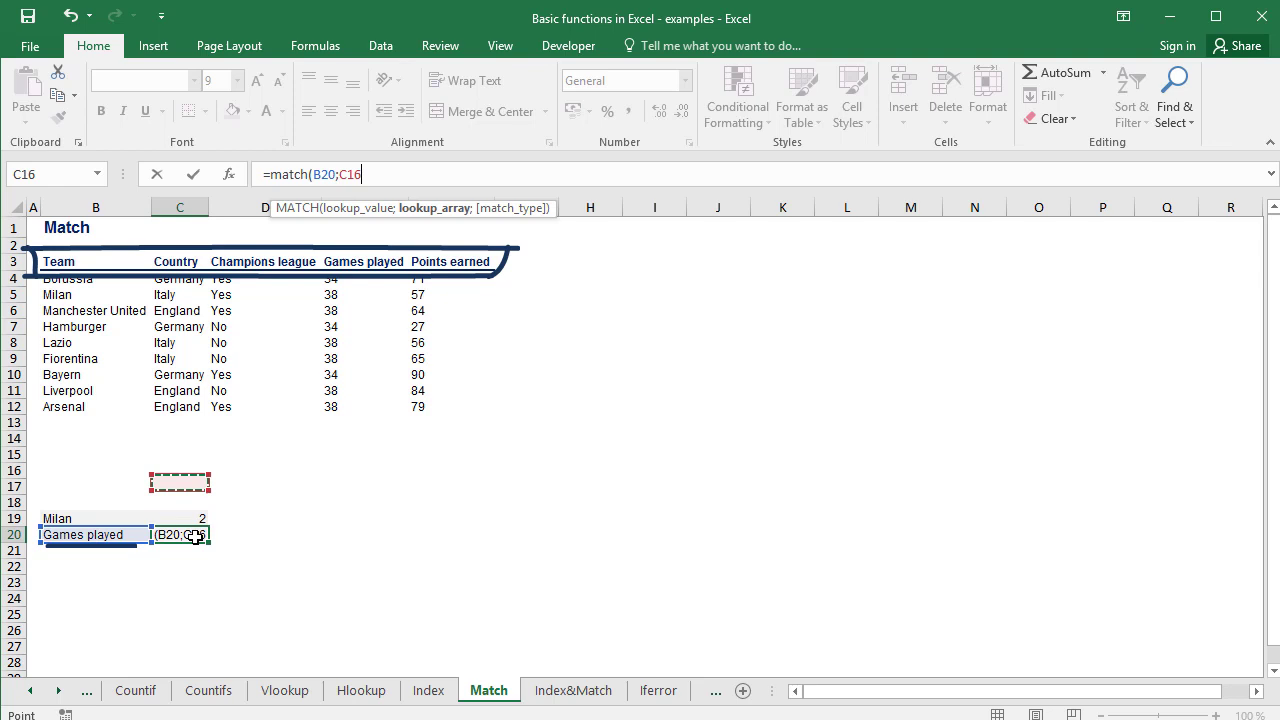
{"action": "key", "text": "Up"}
{"action": "key", "text": "Up"}
{"action": "key", "text": "Up"}
{"action": "key", "text": "Left"}
{"action": "key", "text": "Down"}
{"action": "key", "text": "Down"}
{"action": "key", "text": "shift+Right"}
{"action": "key", "text": "shift+Right"}
{"action": "key", "text": "shift+Right"}
{"action": "key", "text": "shift+Right"}
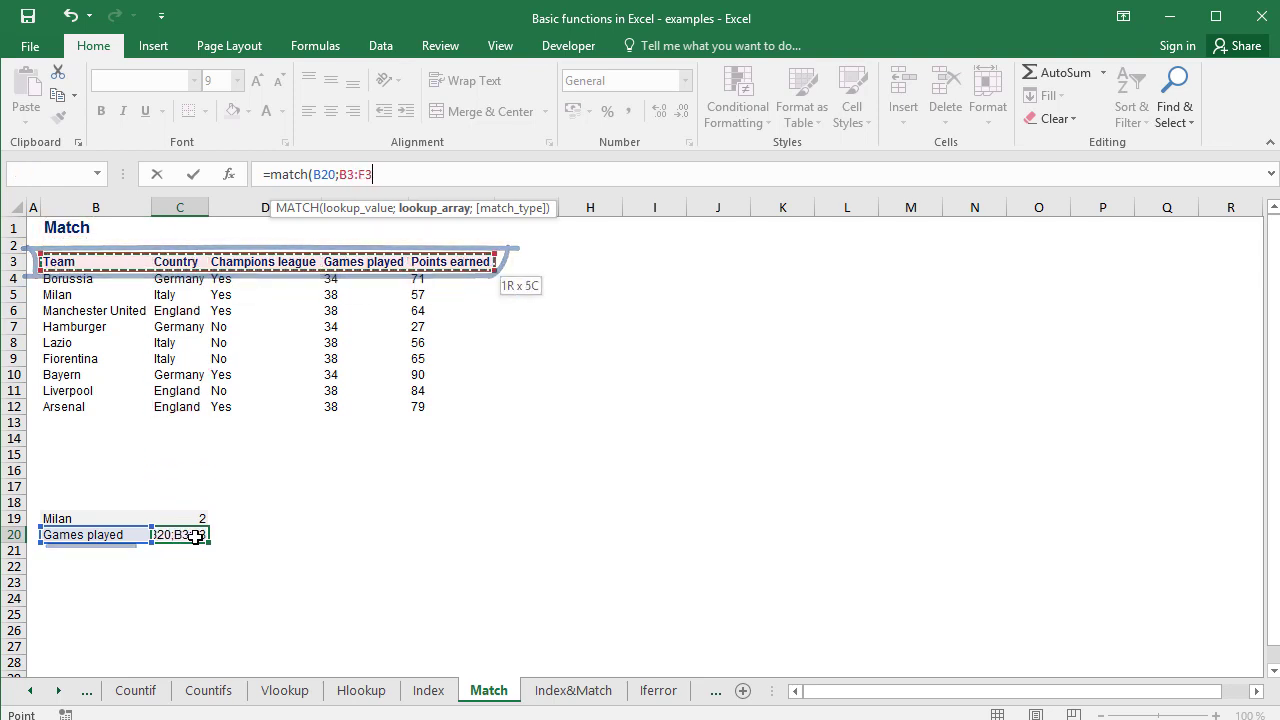
{"action": "type", "text": ";0"}
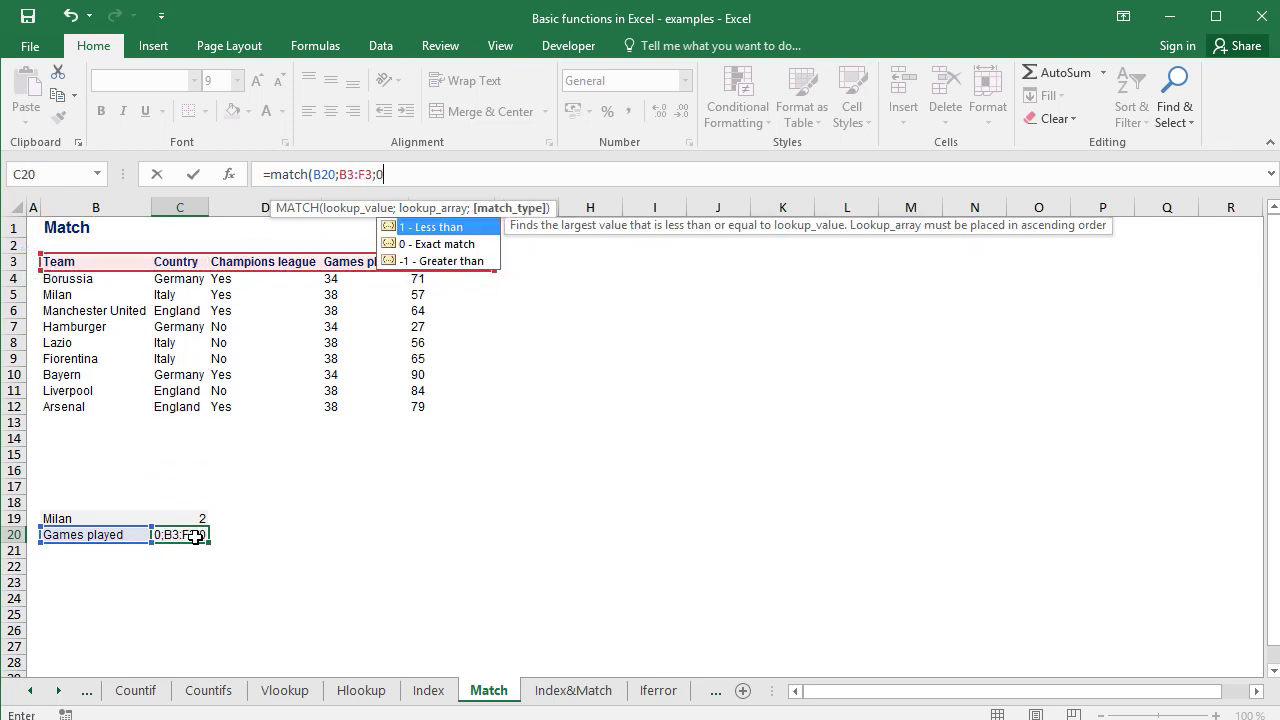
{"action": "type", "text": ")"}
{"action": "key", "text": "Return"}
{"action": "key", "text": "Up"}
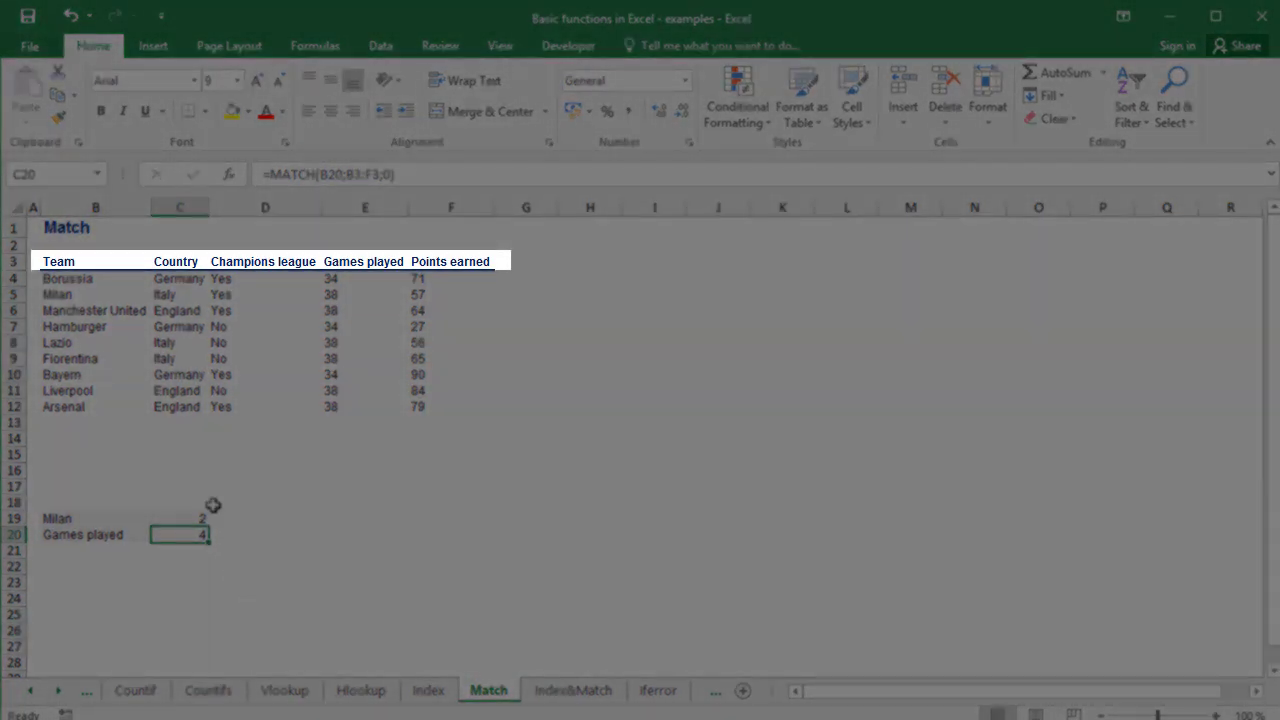
Step: Verify Games played is the fourth header, then go to the Index&Match sheet
{"action": "left_click", "coordinate": [102, 261]}
{"action": "key", "text": "Right"}
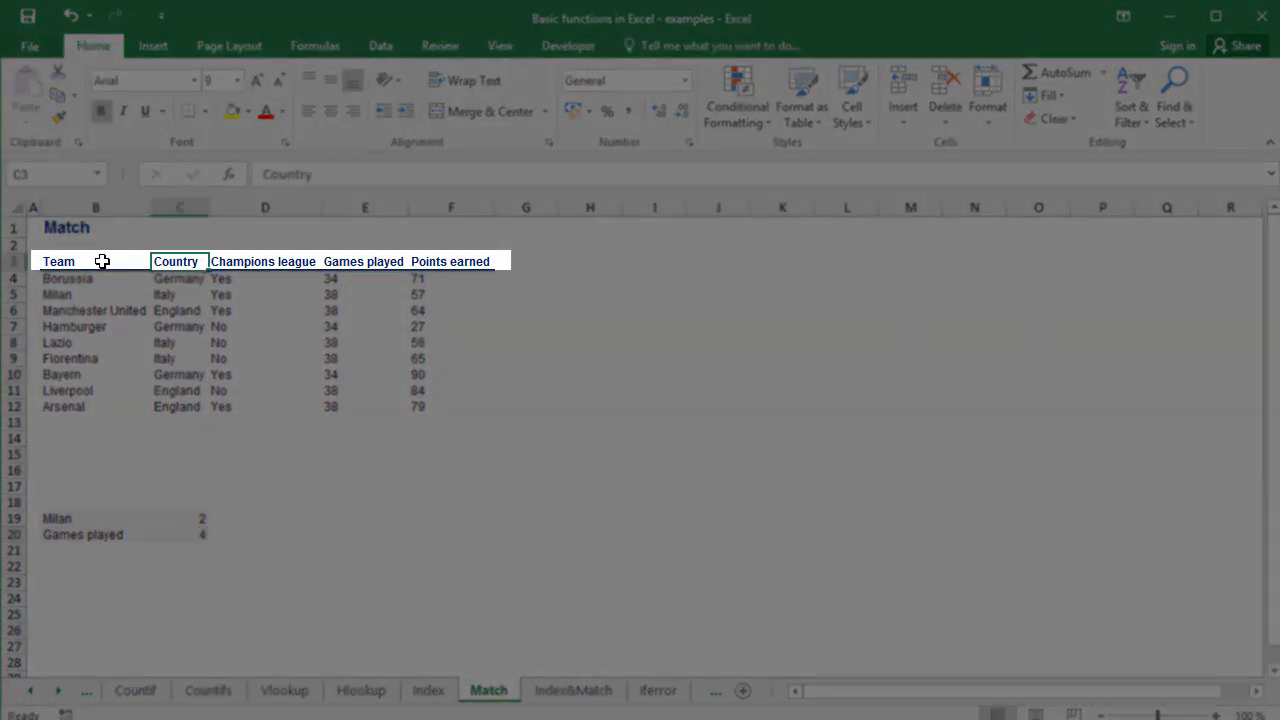
{"action": "key", "text": "Right"}
{"action": "key", "text": "Right"}
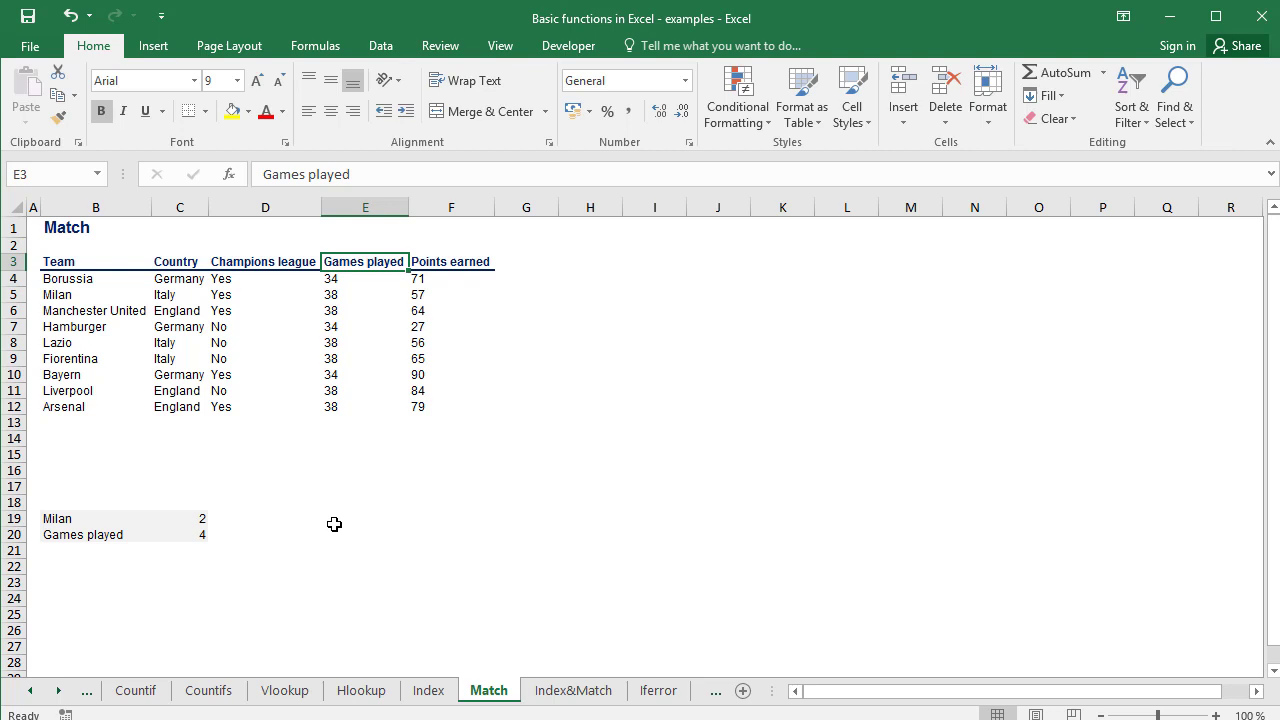
{"action": "key", "text": "ctrl+Page_Down"}
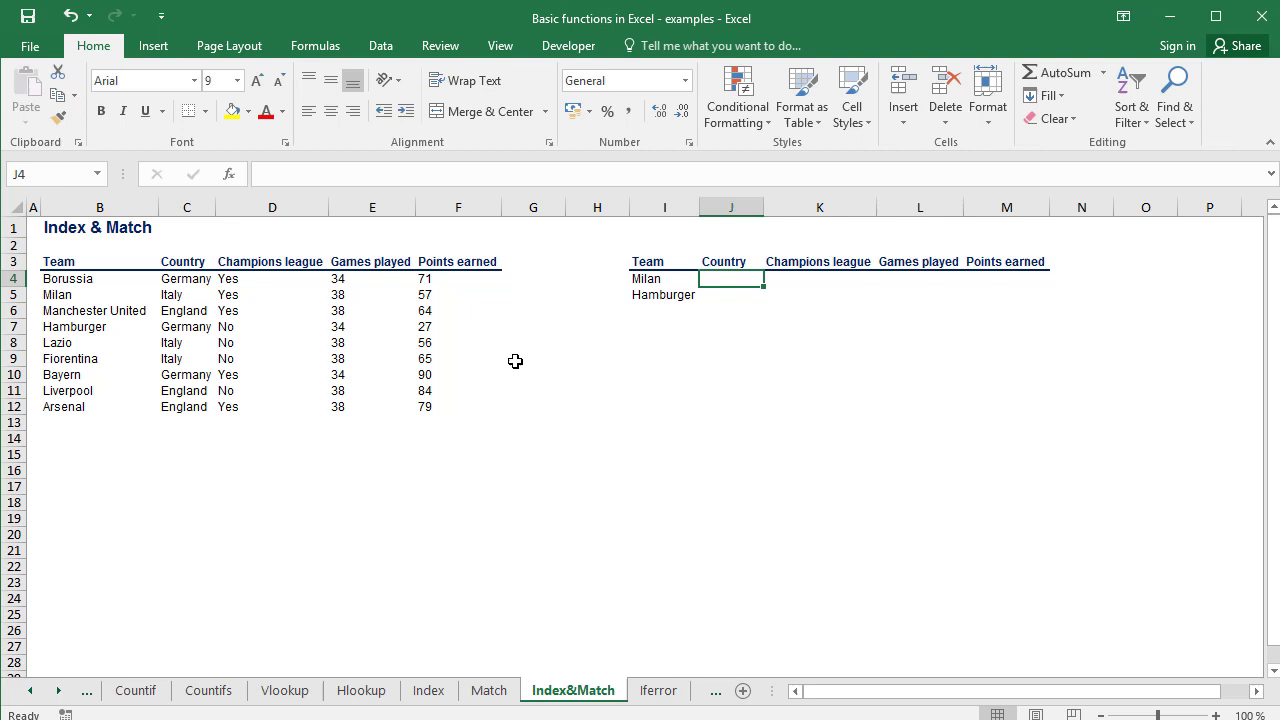
{"action": "mouse_move", "coordinate": [88, 262]}
{"action": "left_mouse_down"}
{"action": "mouse_move", "coordinate": [251, 314]}
{"action": "mouse_move", "coordinate": [428, 404]}
{"action": "left_mouse_up"}
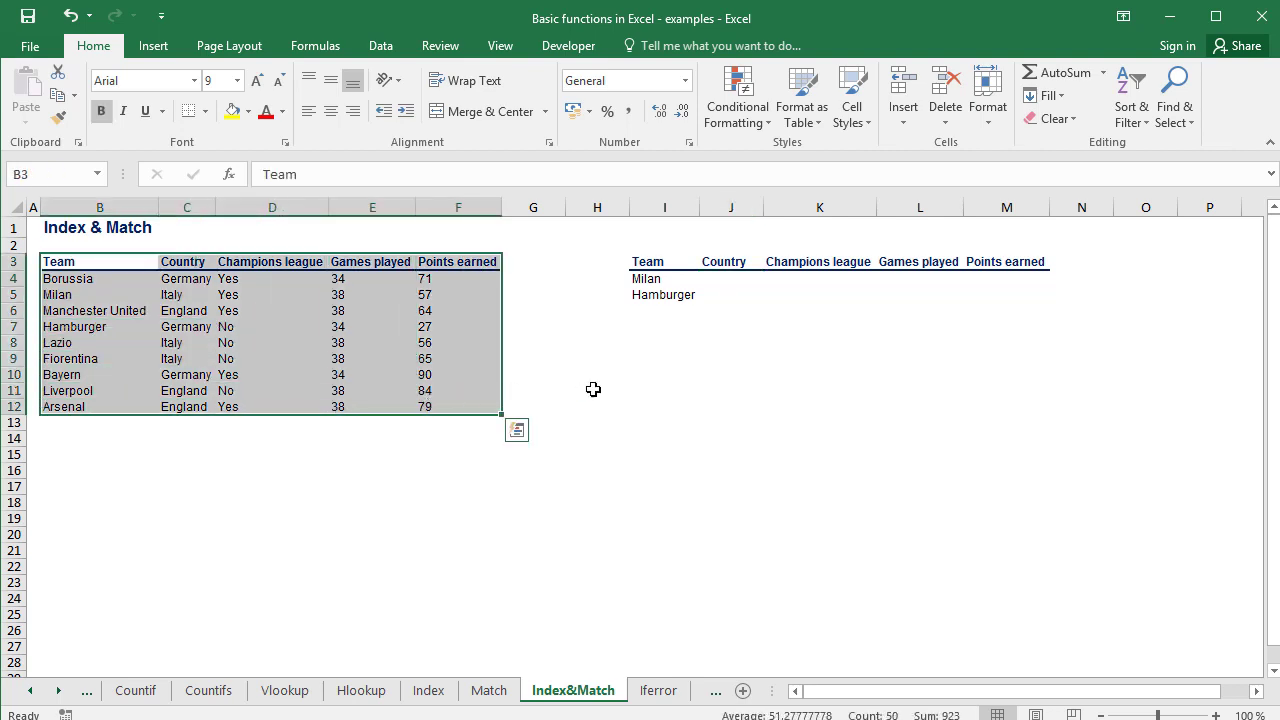
{"action": "left_click_drag", "start_coordinate": [645, 265], "coordinate": [986, 295]}
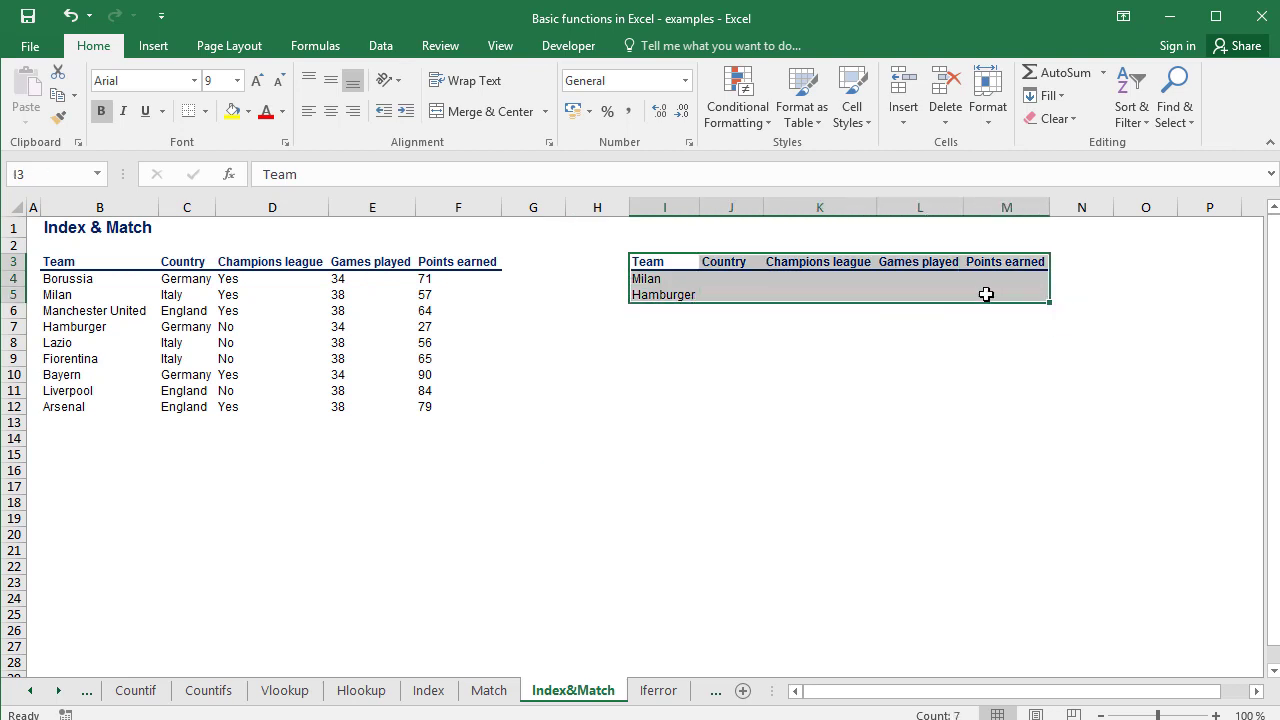
{"action": "left_click", "coordinate": [718, 280]}
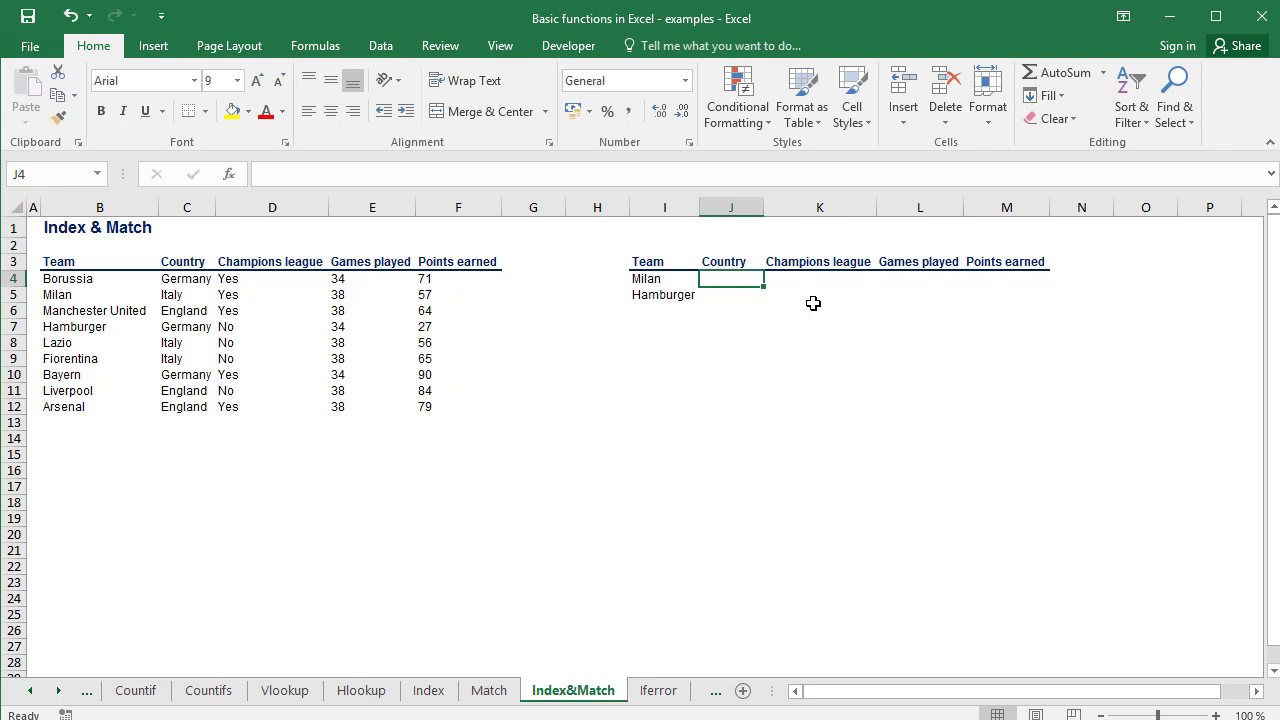
Step: Enter =MATCH($I4;$B$4:$B$12;0) in J4, returning Milan's position 2
{"action": "type", "text": "+match"}
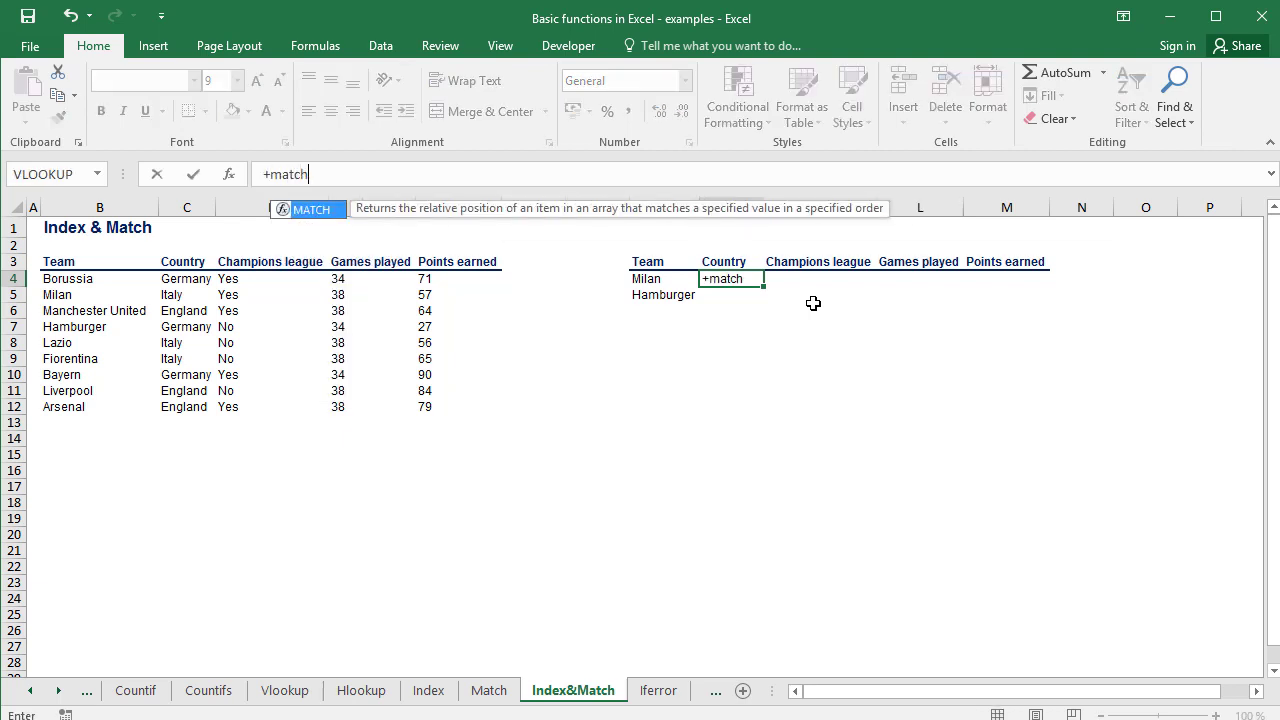
{"action": "type", "text": "("}
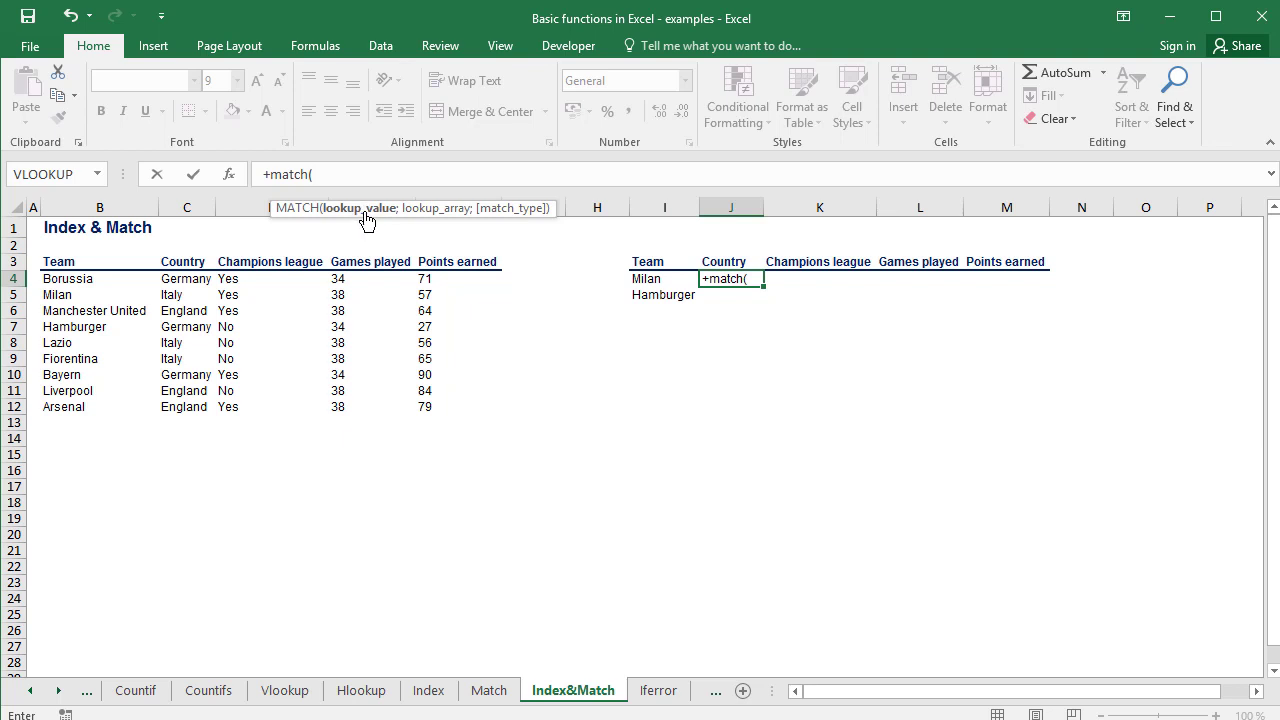
{"action": "left_click", "coordinate": [646, 279]}
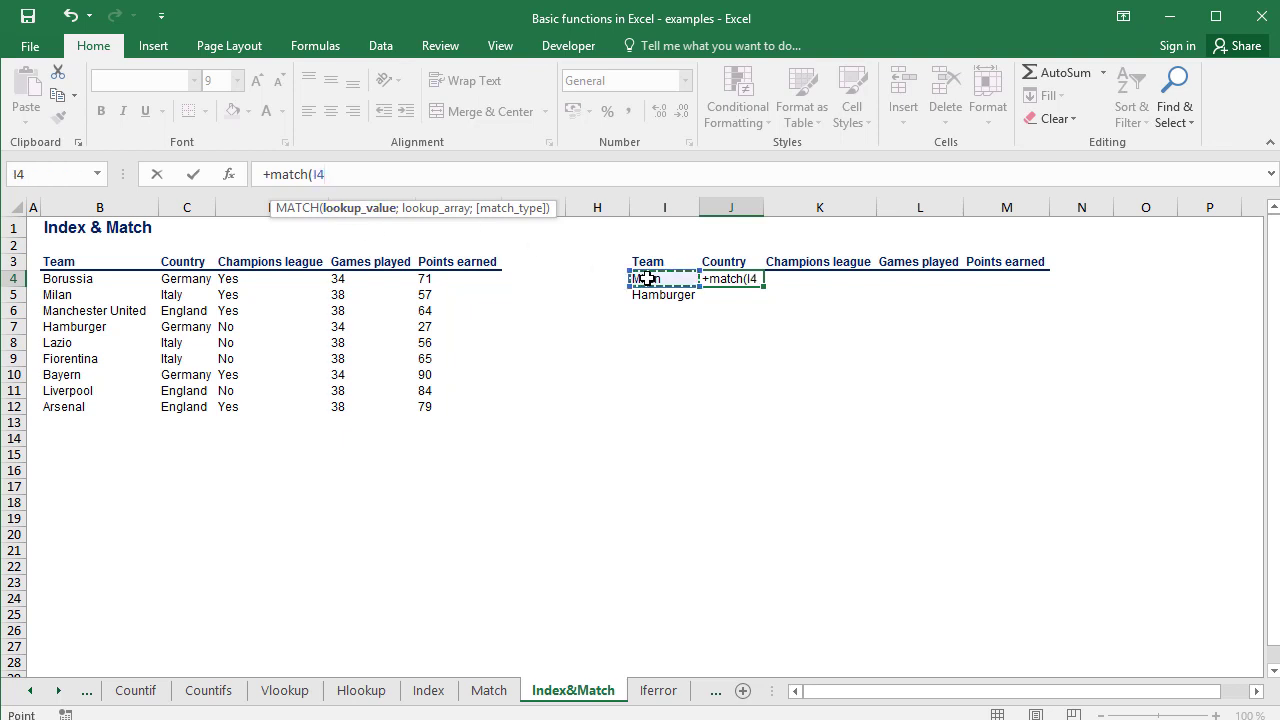
{"action": "left_click", "coordinate": [313, 175]}
{"action": "type", "text": "$I4"}
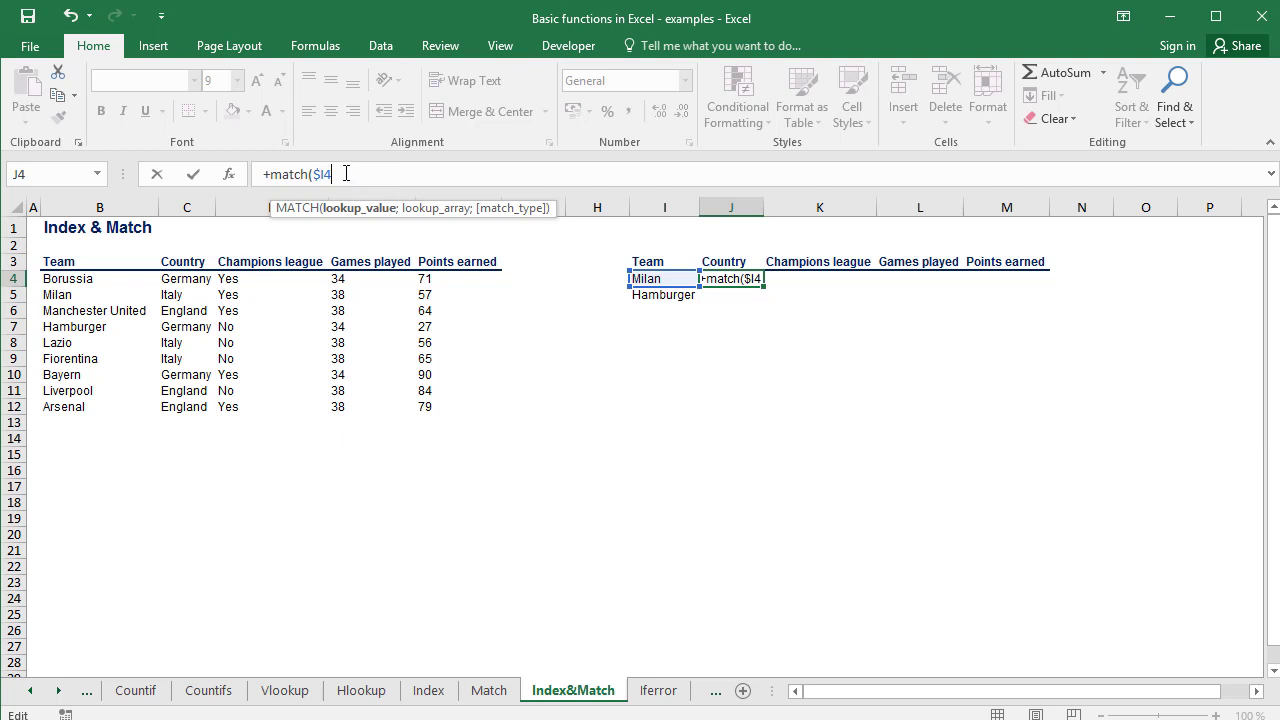
{"action": "type", "text": ";"}
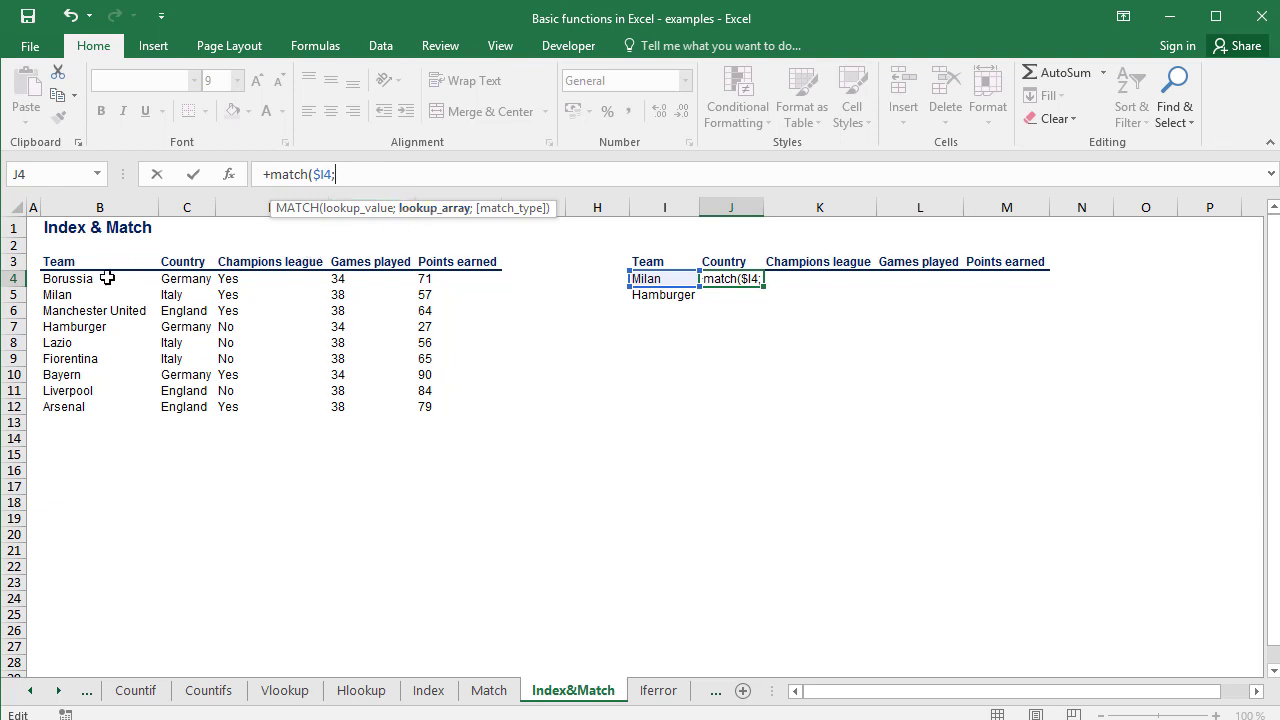
{"action": "left_click_drag", "start_coordinate": [80, 278], "coordinate": [79, 410]}
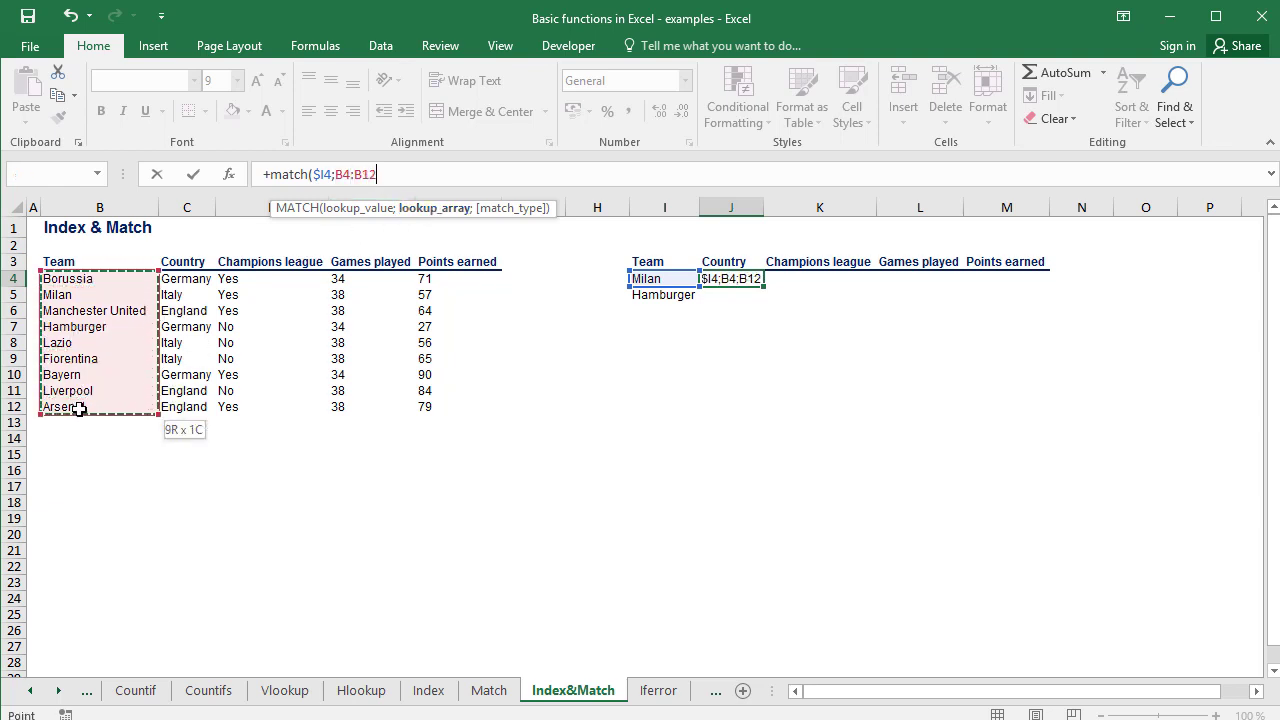
{"action": "key", "text": "F4"}
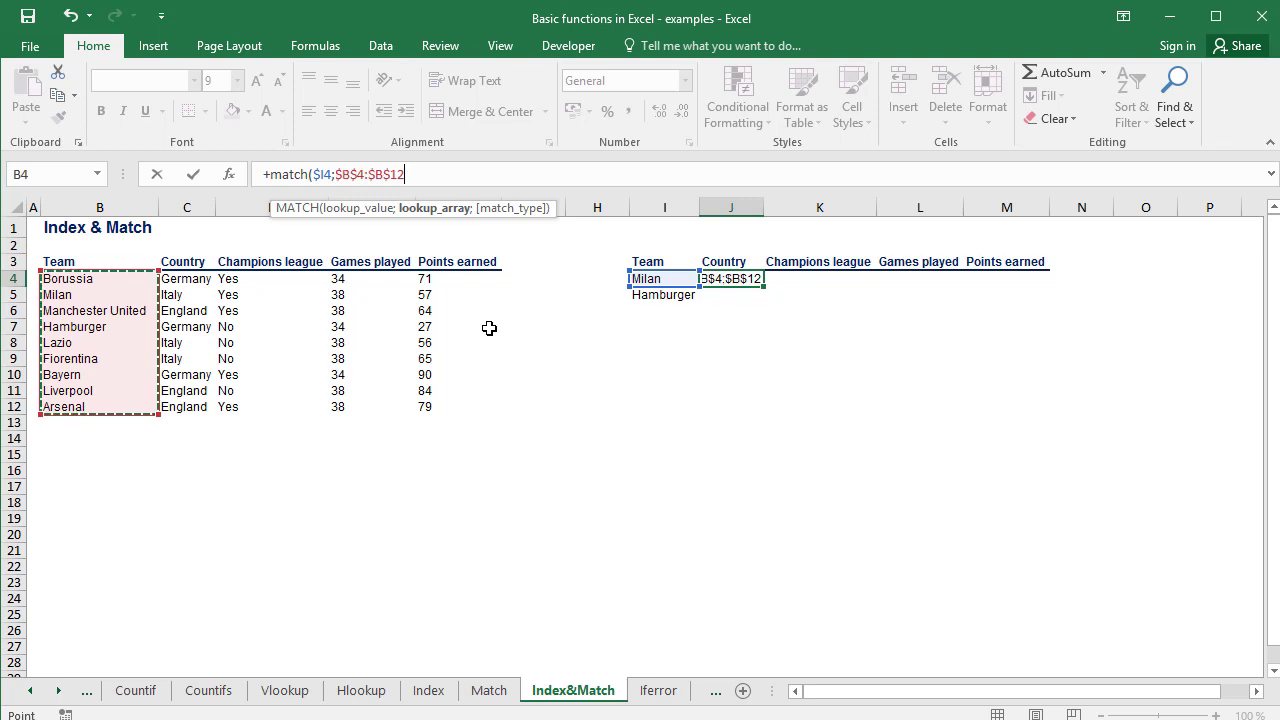
{"action": "type", "text": ";"}
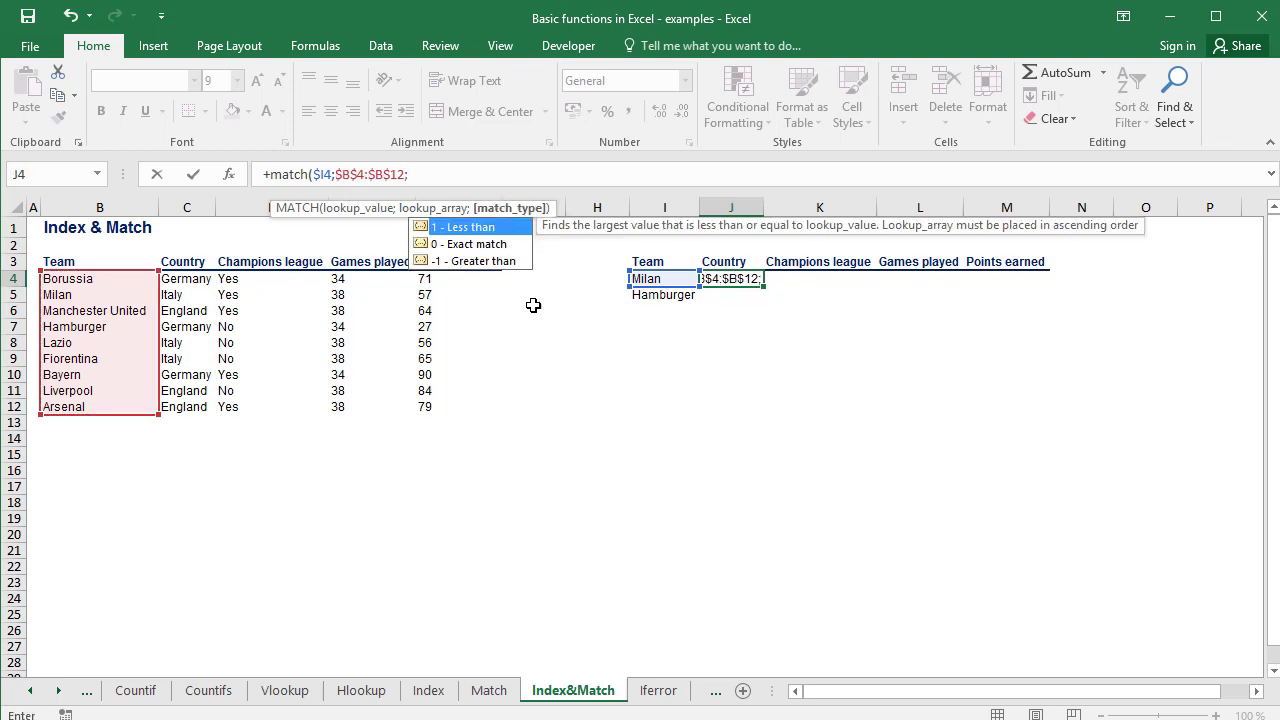
{"action": "type", "text": "0"}
{"action": "type", "text": ")"}
{"action": "key", "text": "Return"}
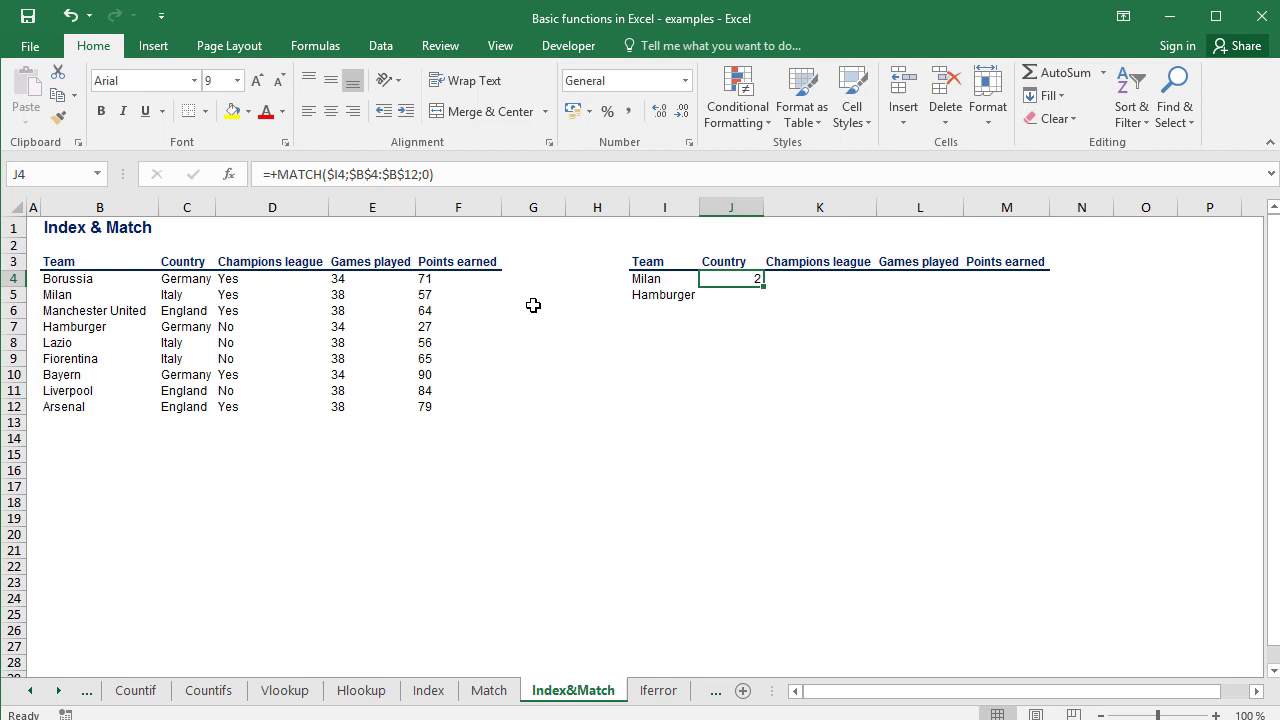
Step: Copy the J4 MATCH formula to J5, confirming Milan is 2nd and Hamburger 4th
{"action": "key", "text": "ctrl+c"}
{"action": "key", "text": "Down"}
{"action": "key", "text": "ctrl+v"}
{"action": "key", "text": "Escape"}
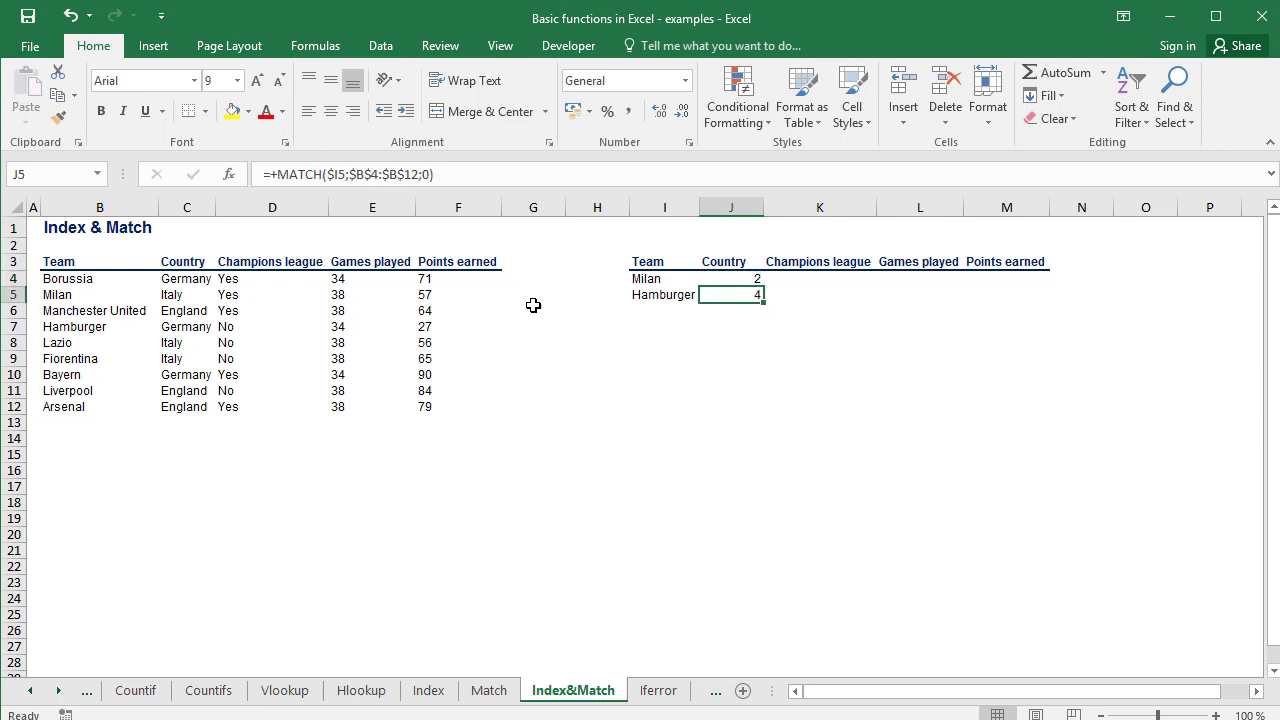
{"action": "key", "text": "Up"}
{"action": "key", "text": "Down"}
{"action": "key", "text": "Up"}
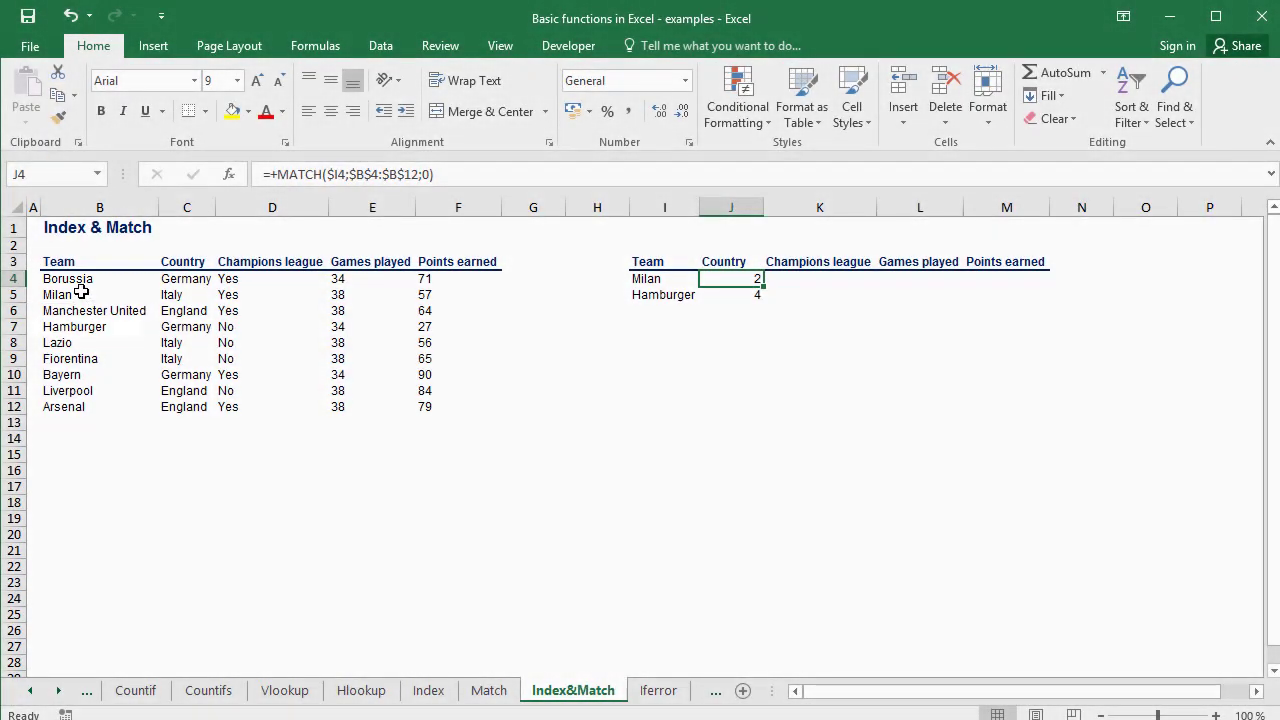
{"action": "left_click", "coordinate": [79, 293]}
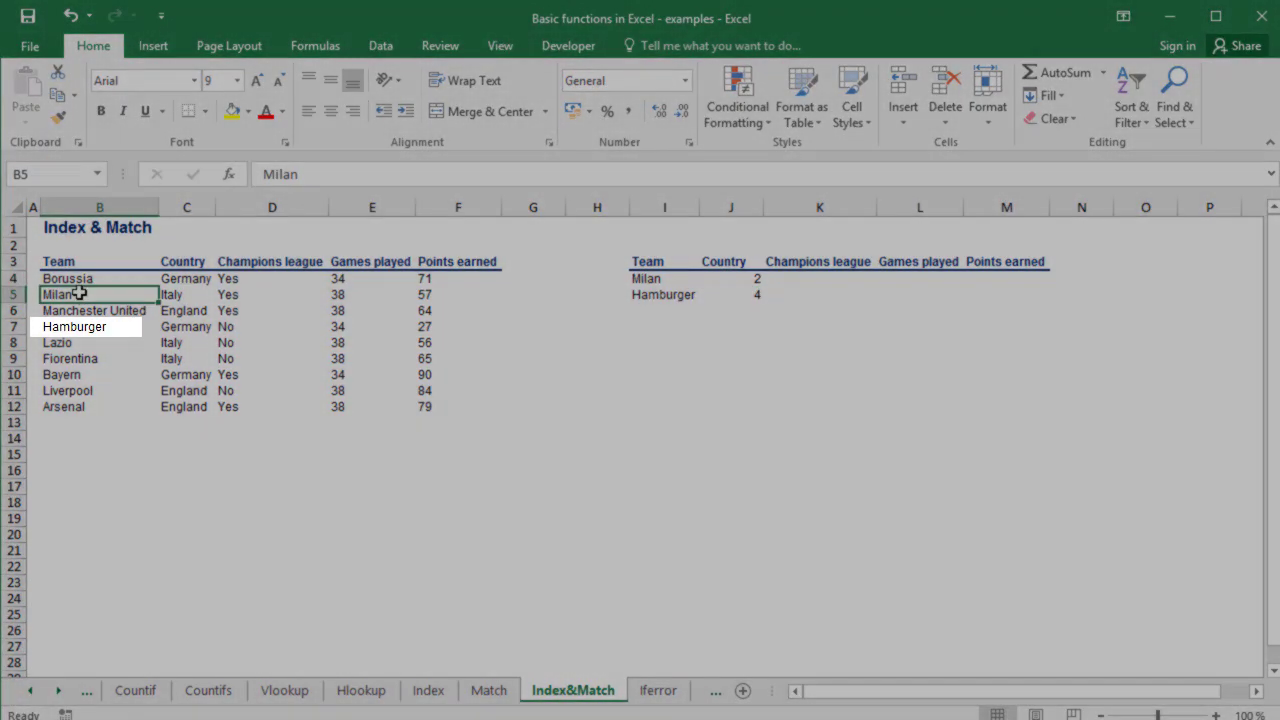
{"action": "left_click", "coordinate": [89, 329]}
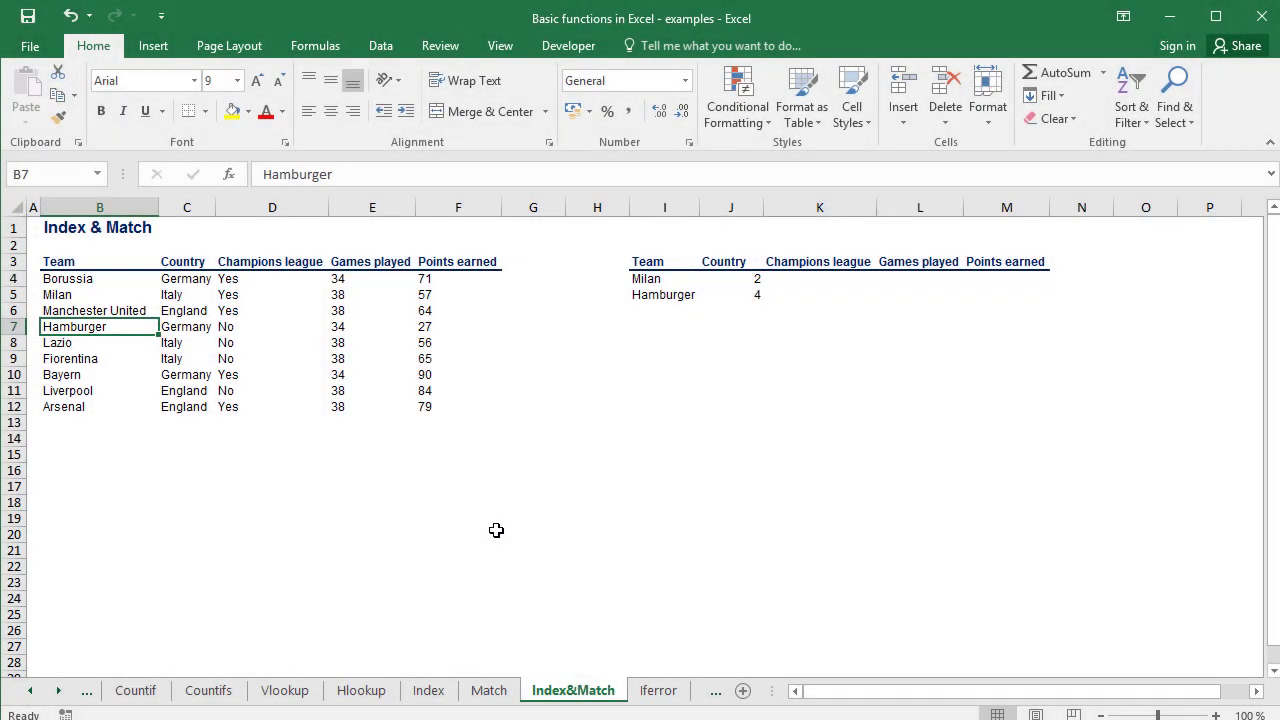
{"action": "left_click", "coordinate": [751, 281]}
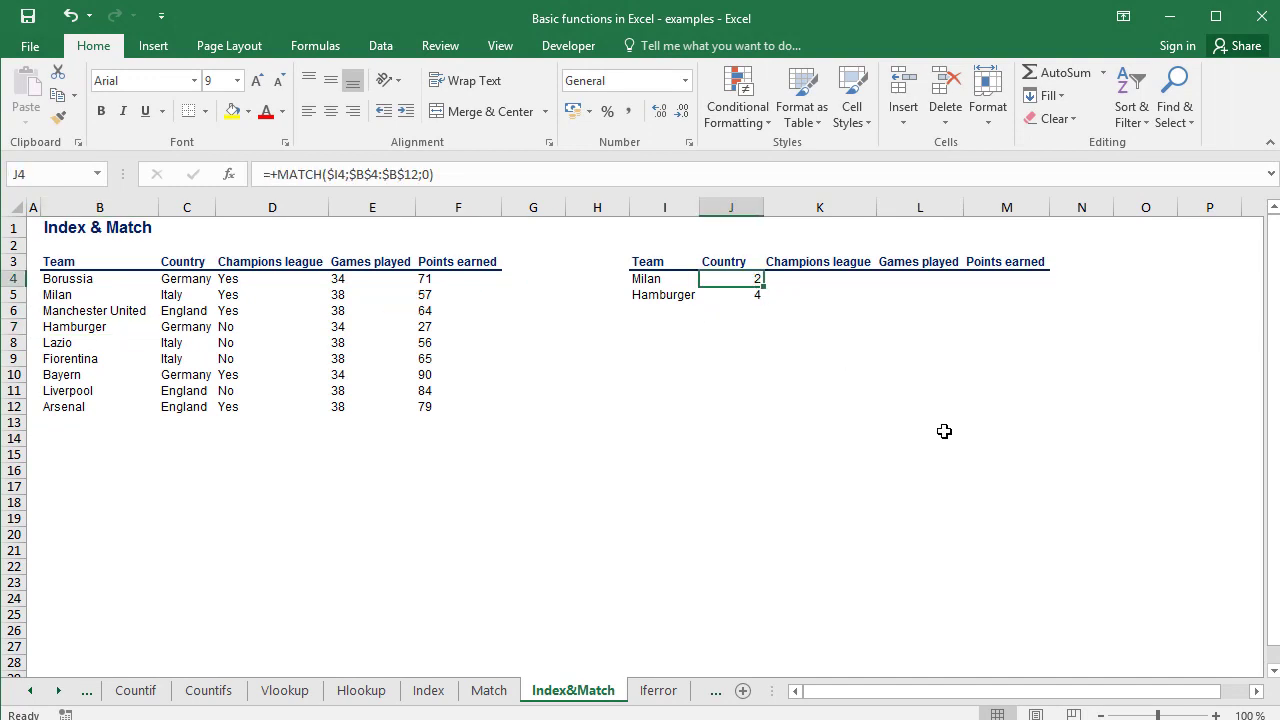
Step: Copy the J4:J5 MATCH formulas across into K4:M5
{"action": "key", "text": "shift+Down"}
{"action": "key", "text": "ctrl+c"}
{"action": "key", "text": "Right"}
{"action": "key", "text": "shift+Down"}
{"action": "key", "text": "shift+Right"}
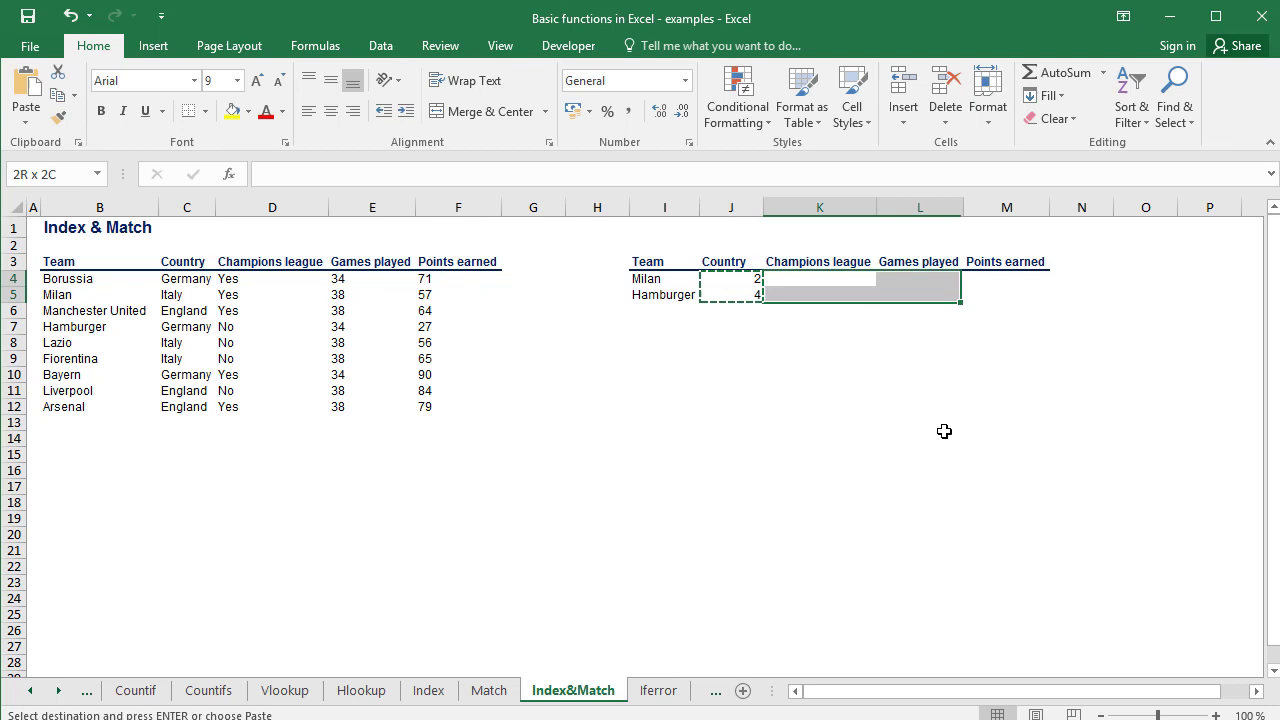
{"action": "key", "text": "shift+Right"}
{"action": "key", "text": "ctrl+v"}
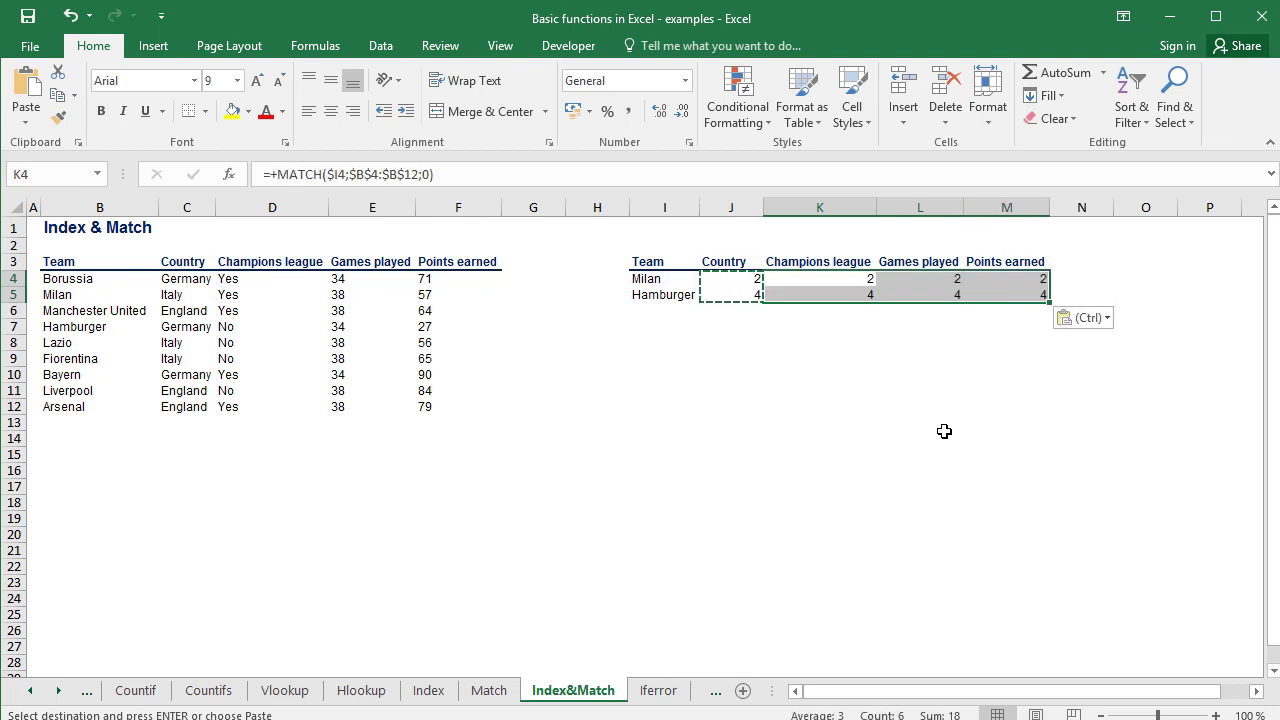
{"action": "key", "text": "Escape"}
Step: Inspect the formulas in K4, L4, K5 and L5 to check their references
{"action": "key", "text": "Down"}
{"action": "key", "text": "Up"}
{"action": "key", "text": "F2"}
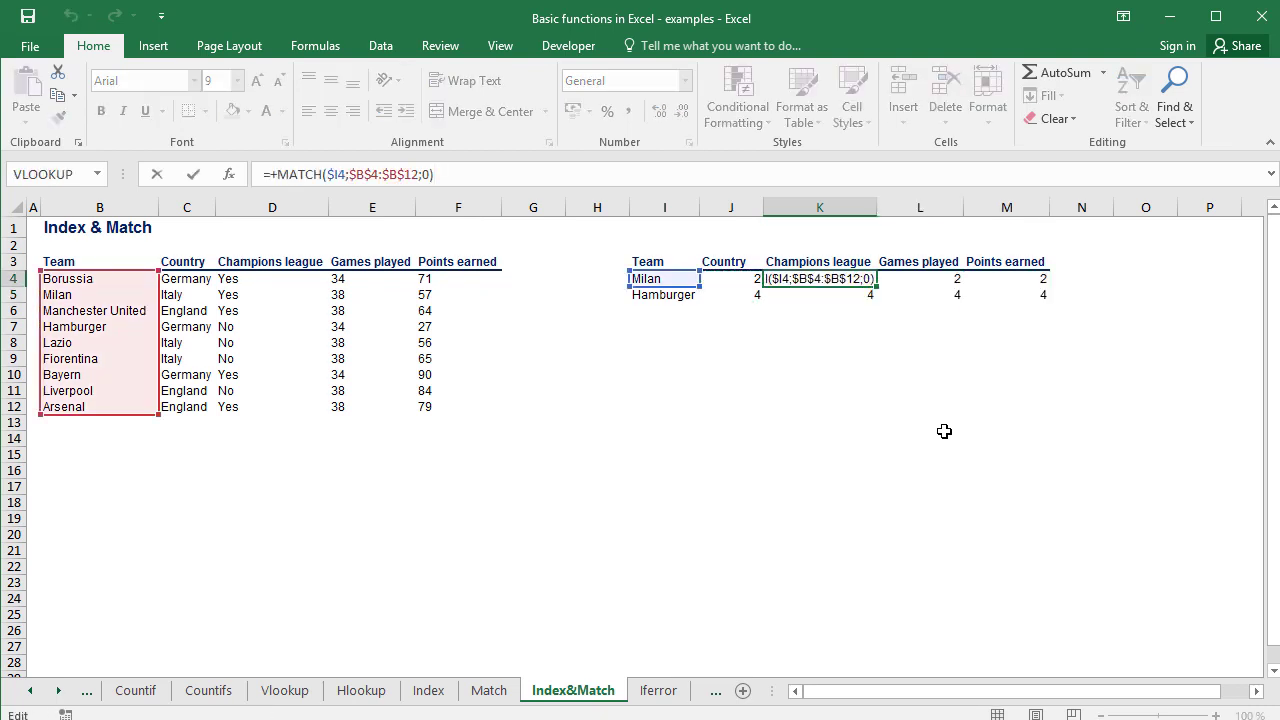
{"action": "key", "text": "Escape"}
{"action": "key", "text": "Right"}
{"action": "key", "text": "F2"}
{"action": "key", "text": "Escape"}
{"action": "key", "text": "Left"}
{"action": "key", "text": "Down"}
{"action": "key", "text": "F2"}
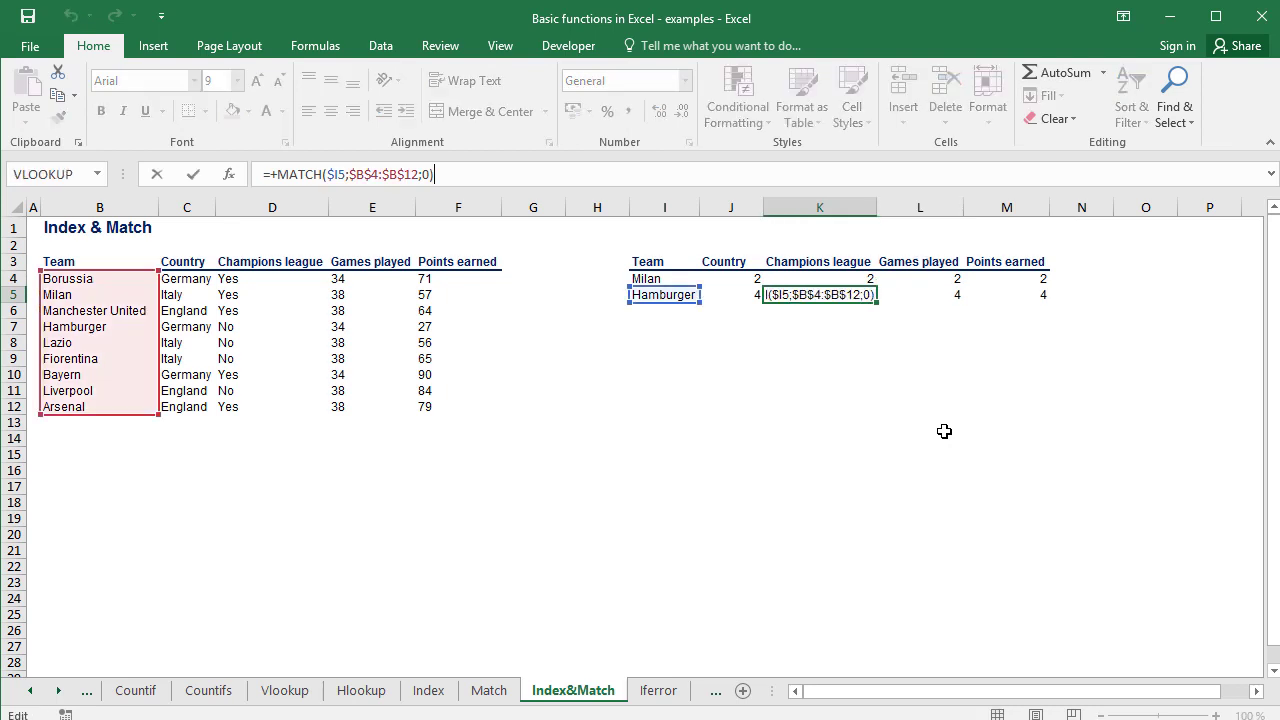
{"action": "key", "text": "Escape"}
{"action": "key", "text": "Right"}
{"action": "key", "text": "F2"}
{"action": "key", "text": "Escape"}
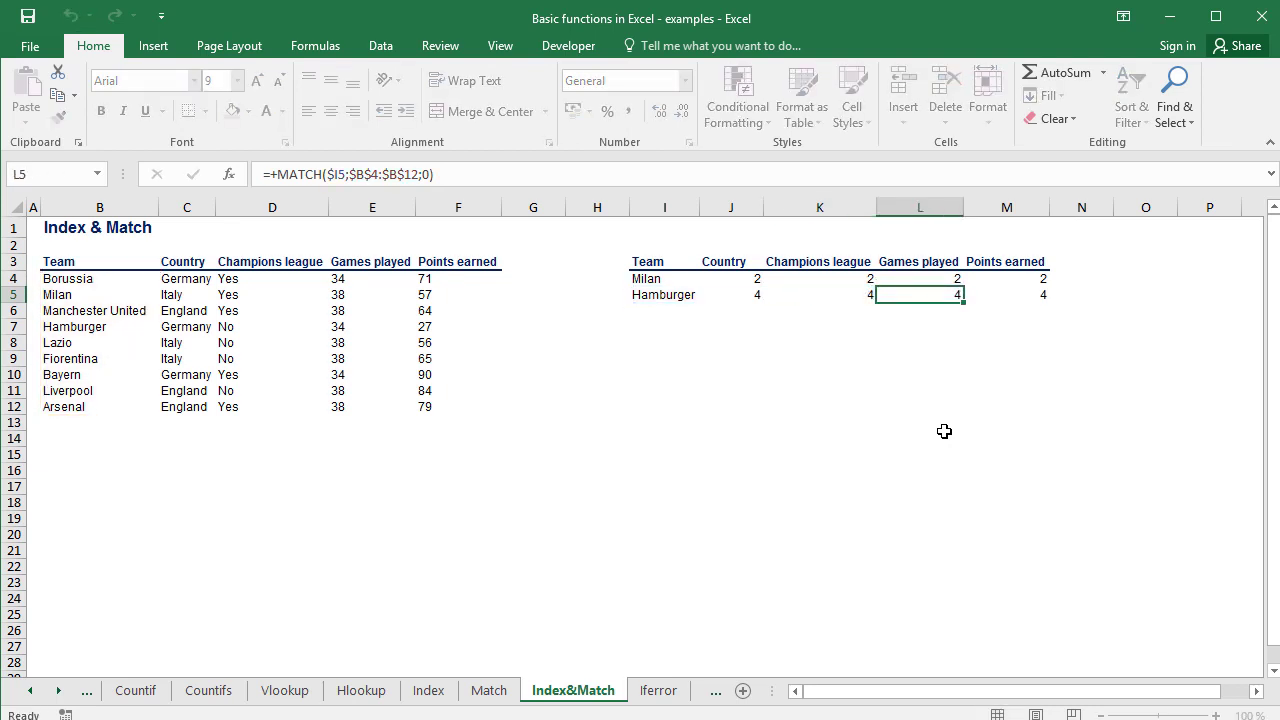
{"action": "key", "text": "Left"}
{"action": "key", "text": "Left"}
{"action": "key", "text": "Up"}
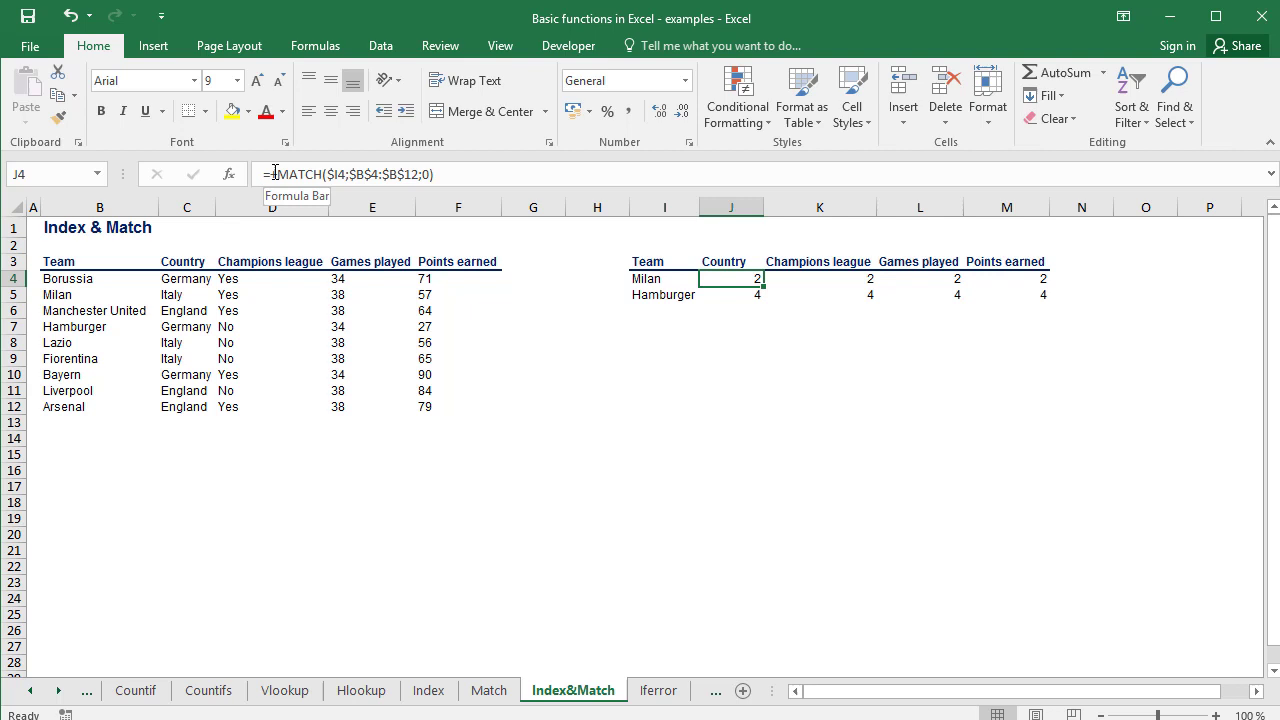
Step: Wrap J4's MATCH in =INDEX(C$4:C$12;MATCH(...)) so Milan's Country shows Italy
{"action": "left_click", "coordinate": [277, 174]}
{"action": "type", "text": "INDE"}
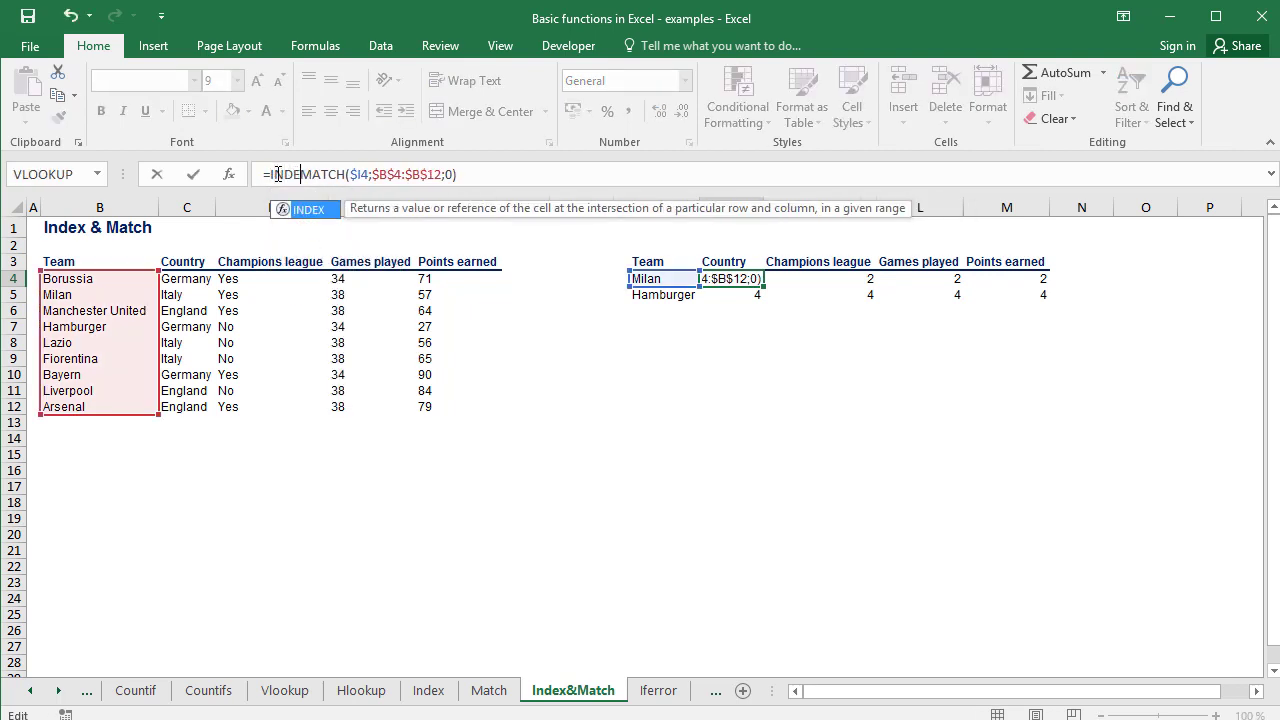
{"action": "type", "text": "X("}
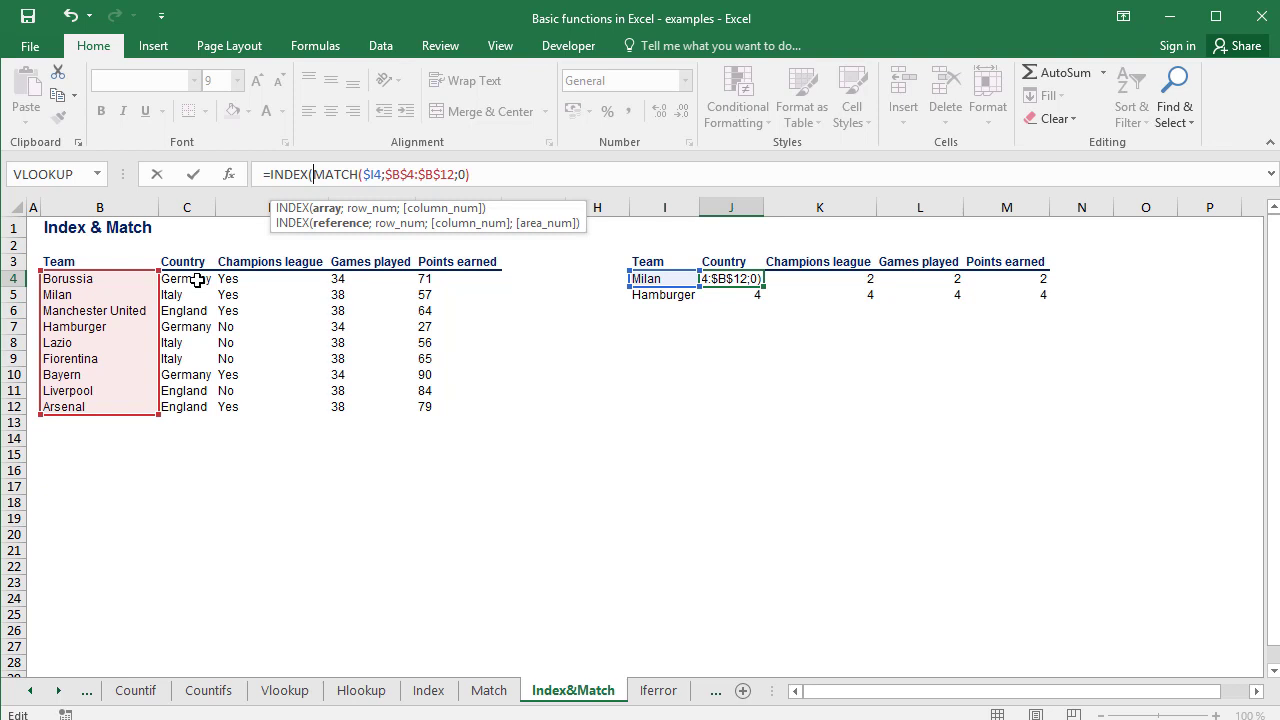
{"action": "left_click_drag", "start_coordinate": [197, 279], "coordinate": [202, 374]}
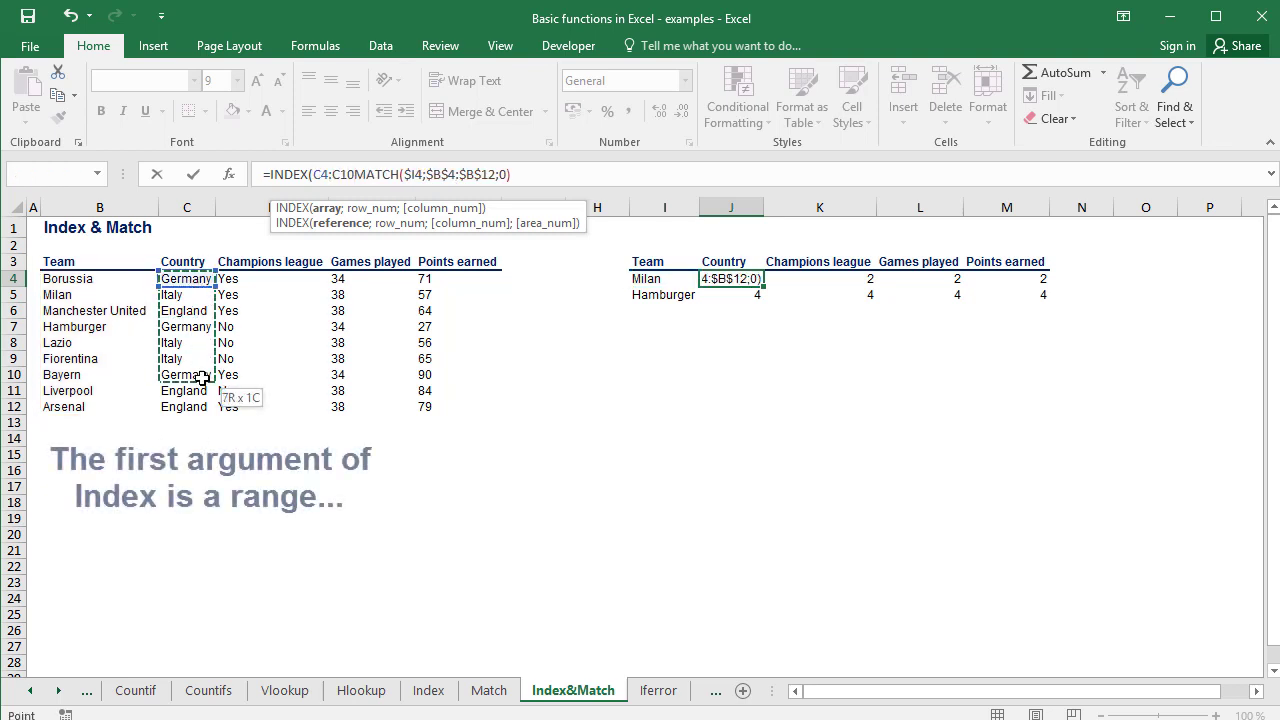
{"action": "left_click_drag", "start_coordinate": [202, 374], "coordinate": [202, 405]}
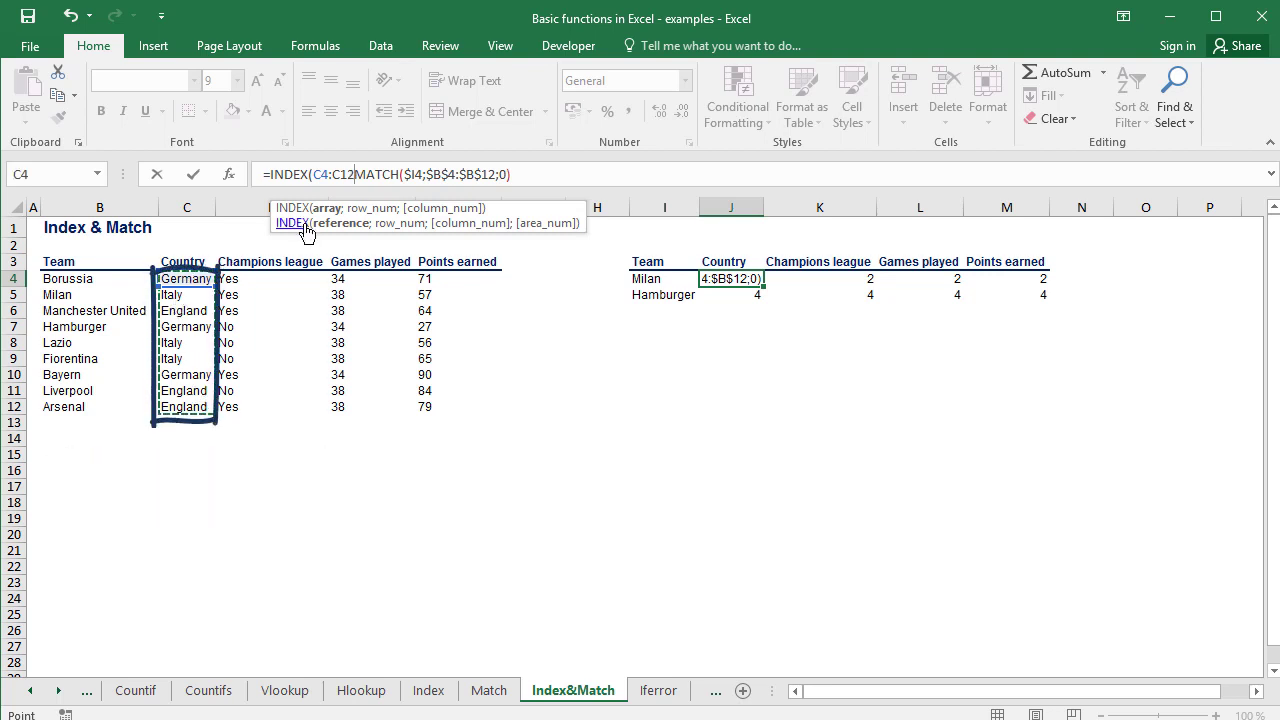
{"action": "left_click", "coordinate": [326, 174]}
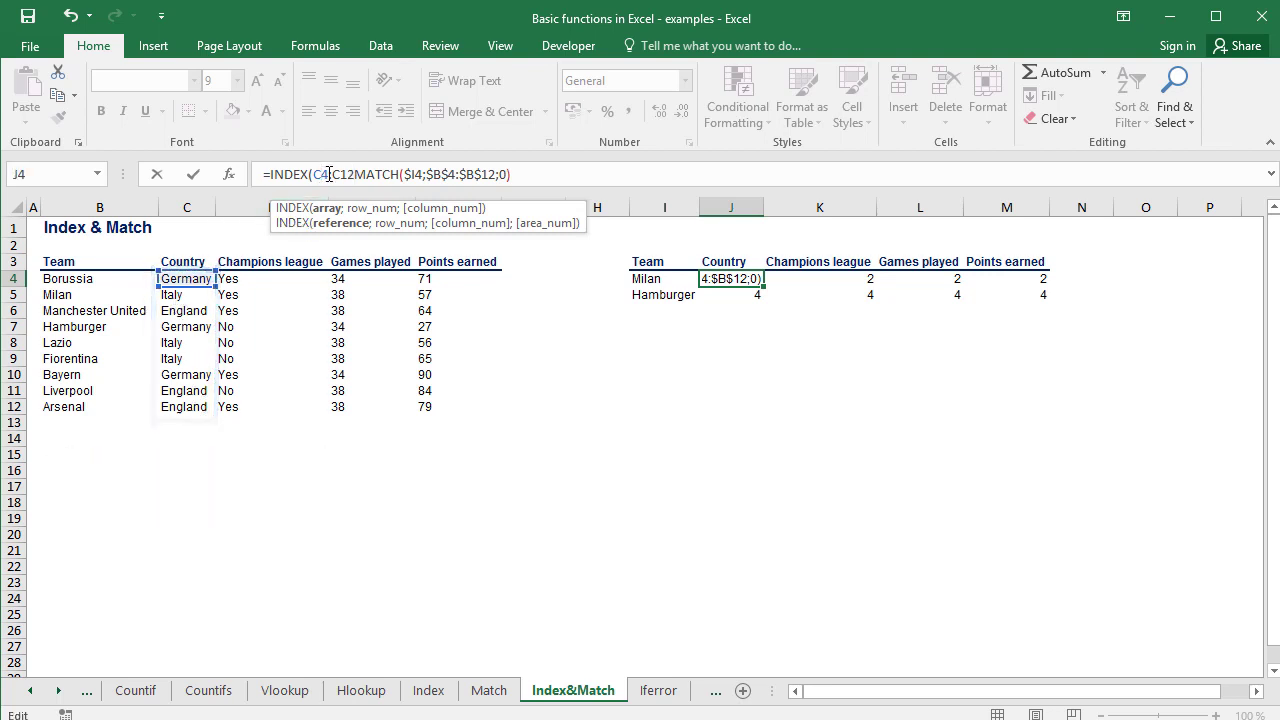
{"action": "type", "text": "$"}
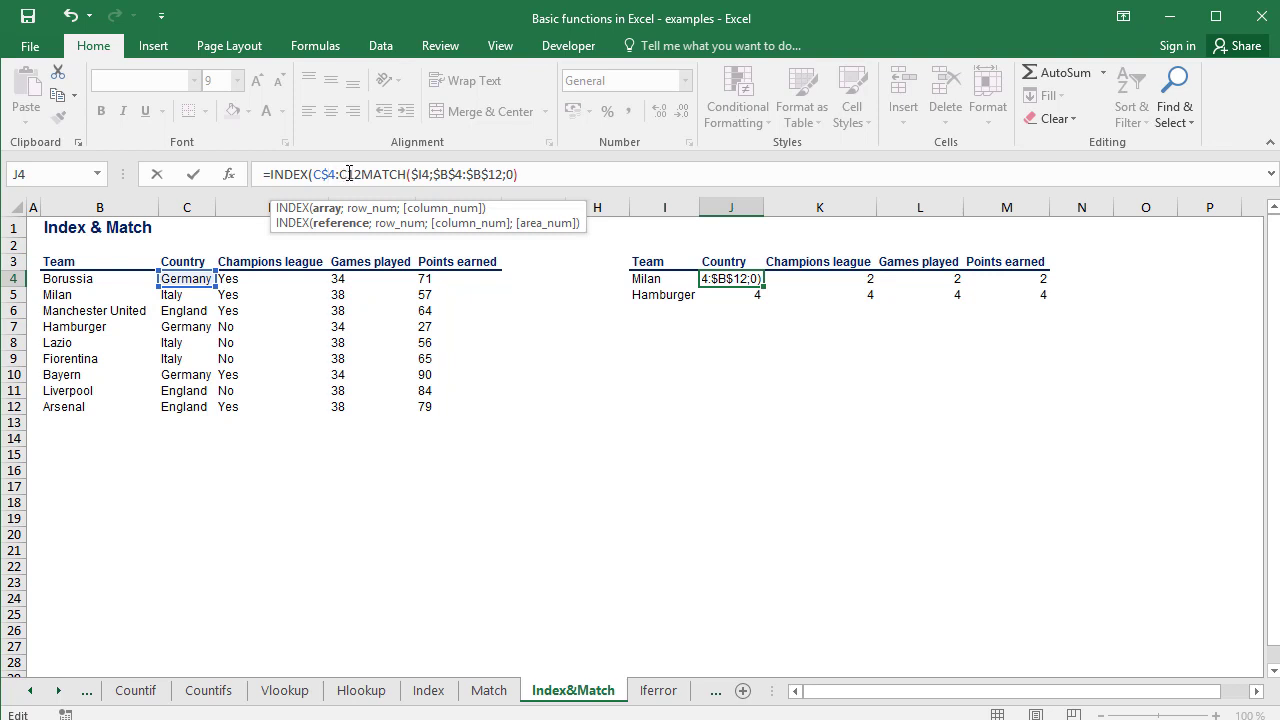
{"action": "left_click", "coordinate": [349, 174]}
{"action": "type", "text": "$12"}
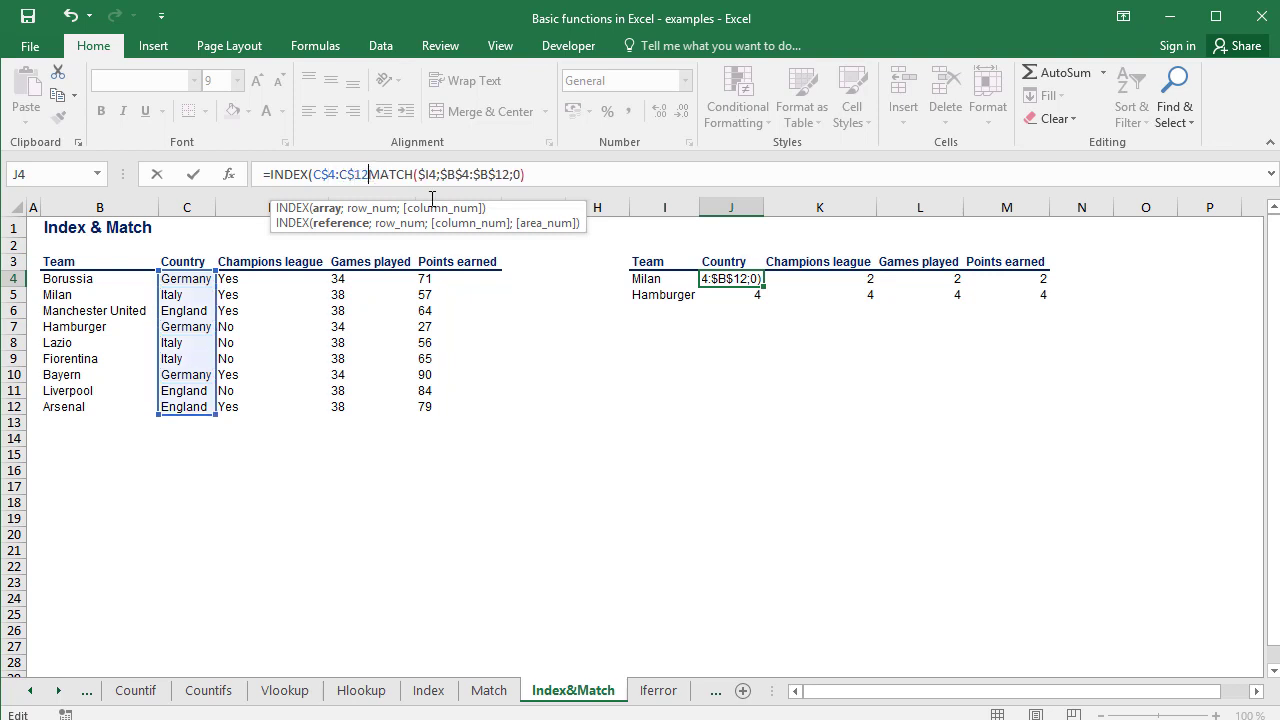
{"action": "type", "text": ";"}
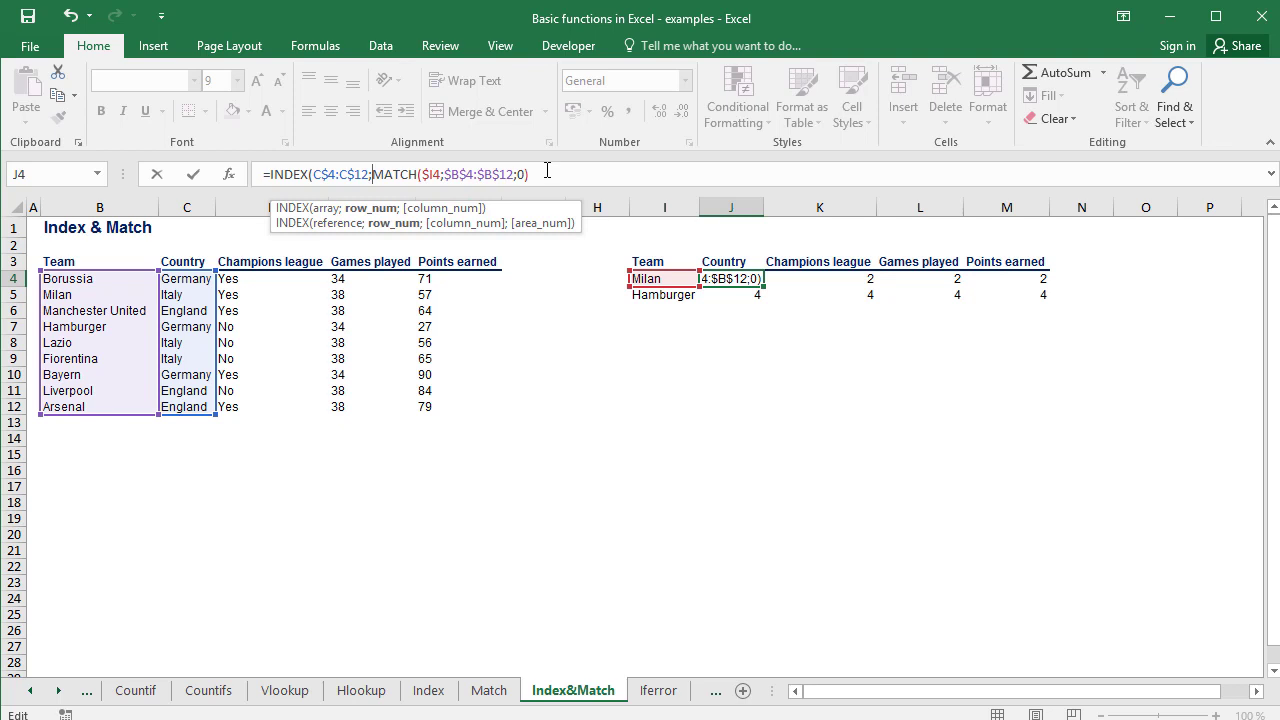
{"action": "key", "text": "Return"}
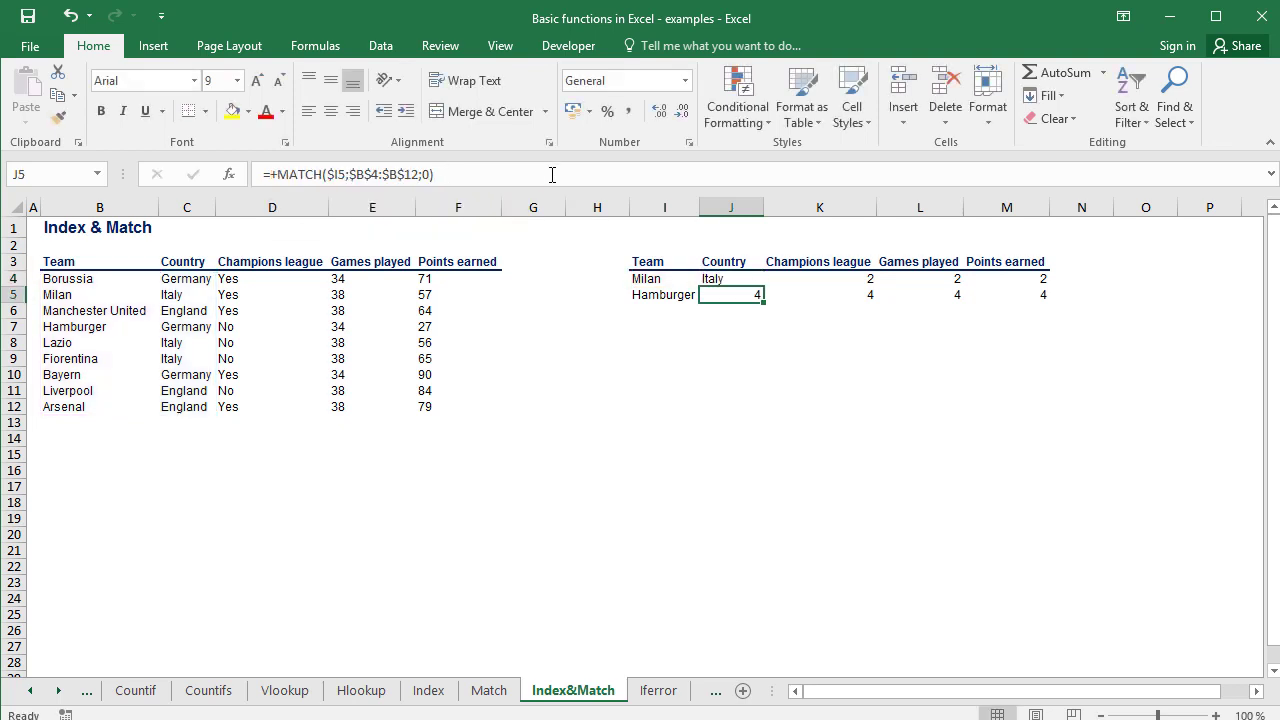
{"action": "key", "text": "Up"}
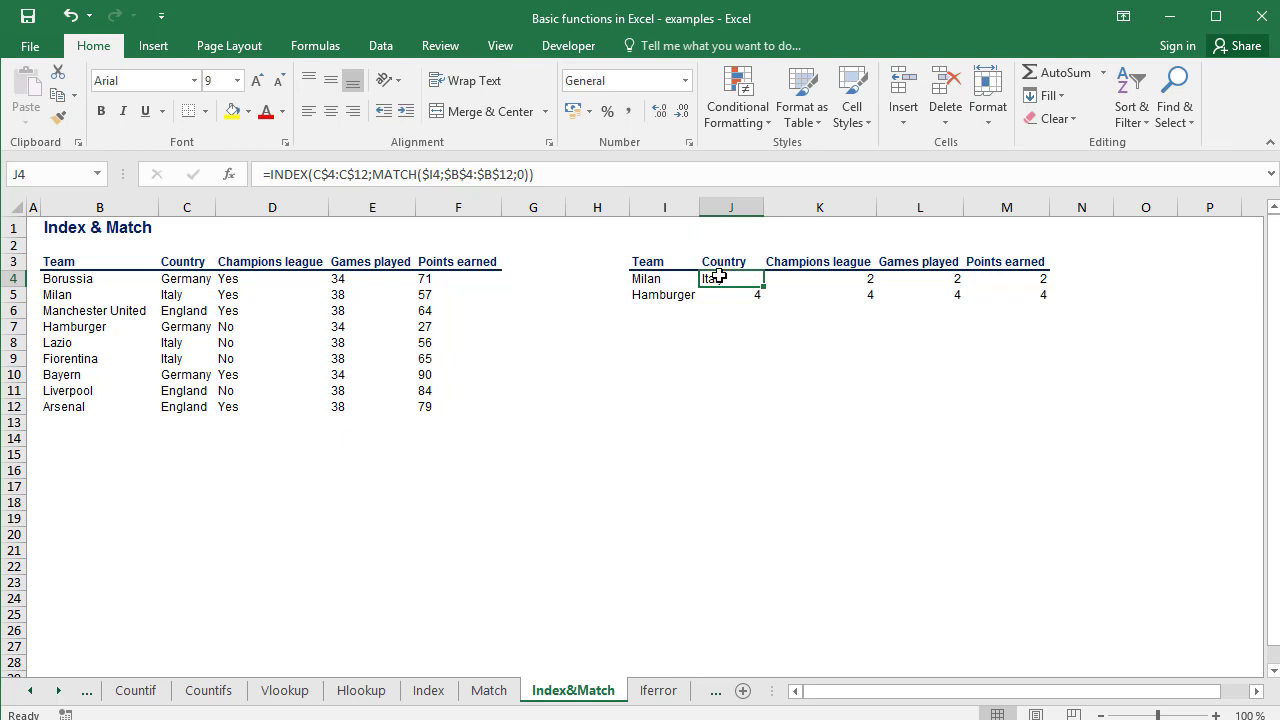
{"action": "left_click", "coordinate": [104, 294]}
{"action": "key", "text": "Right"}
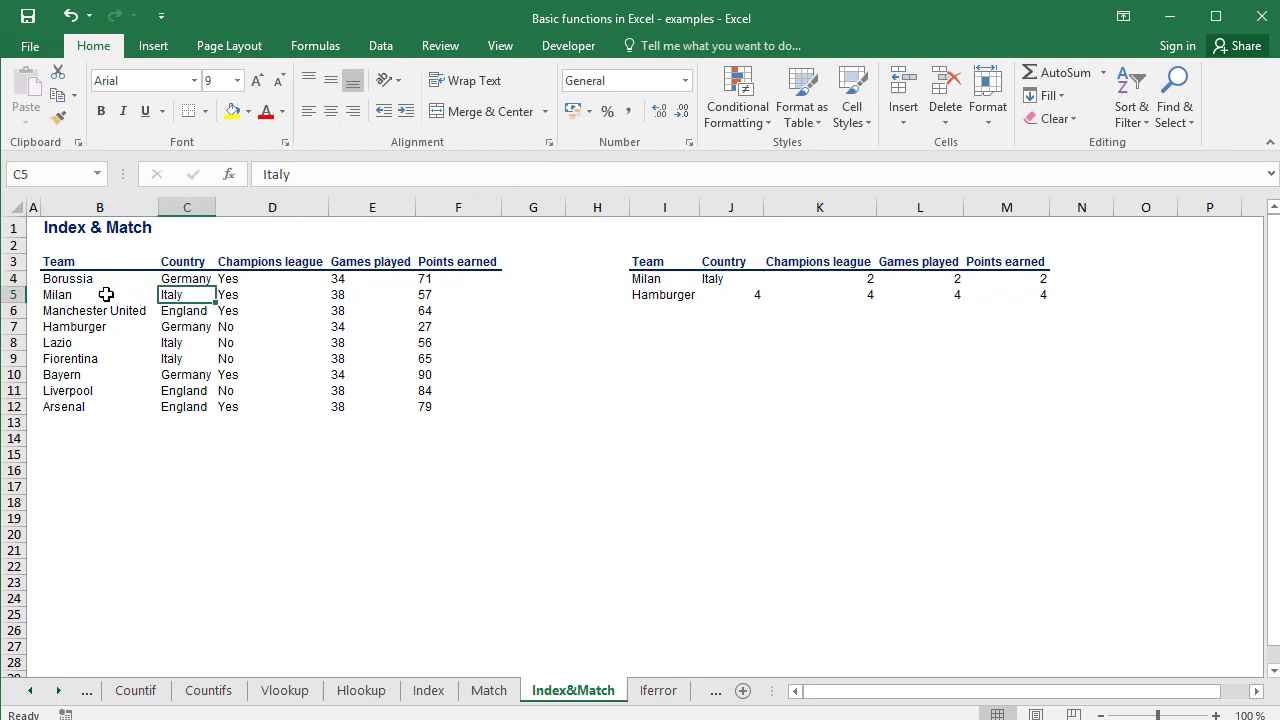
{"action": "key", "text": "Right"}
{"action": "key", "text": "Right"}
{"action": "key", "text": "Right"}
{"action": "key", "text": "Right"}
{"action": "key", "text": "Right"}
{"action": "key", "text": "Right"}
{"action": "key", "text": "Right"}
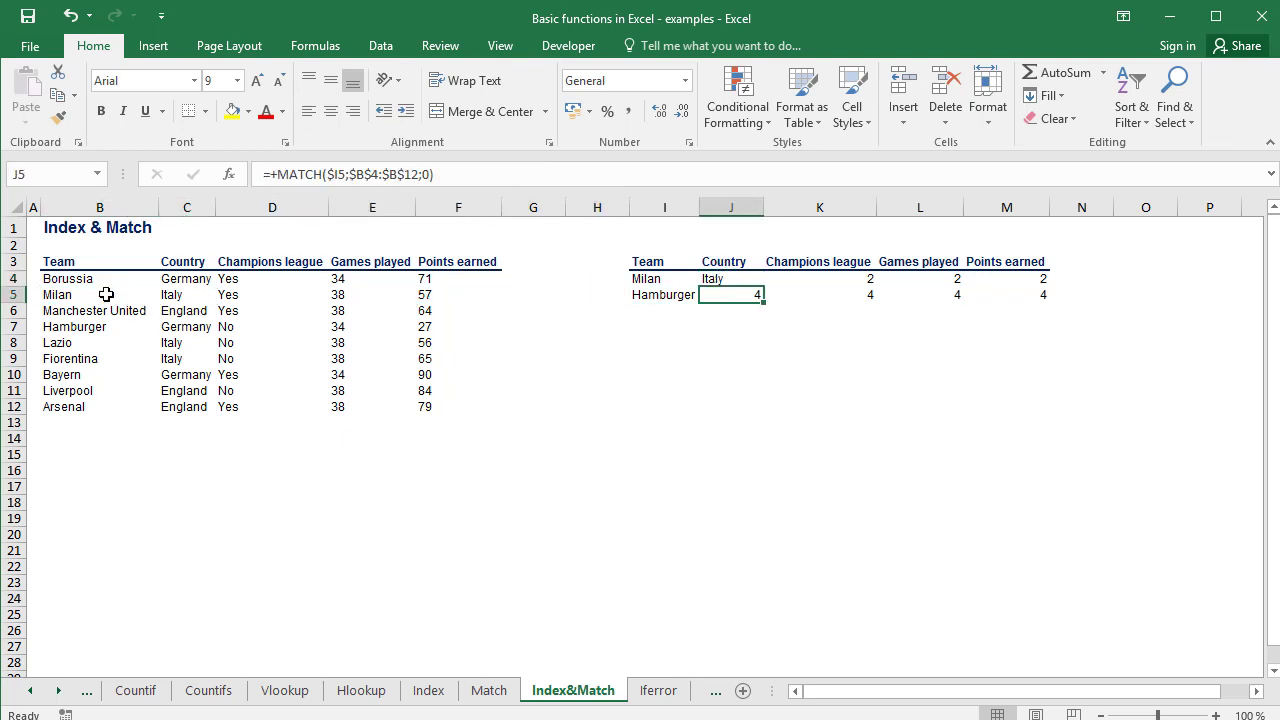
{"action": "key", "text": "Up"}
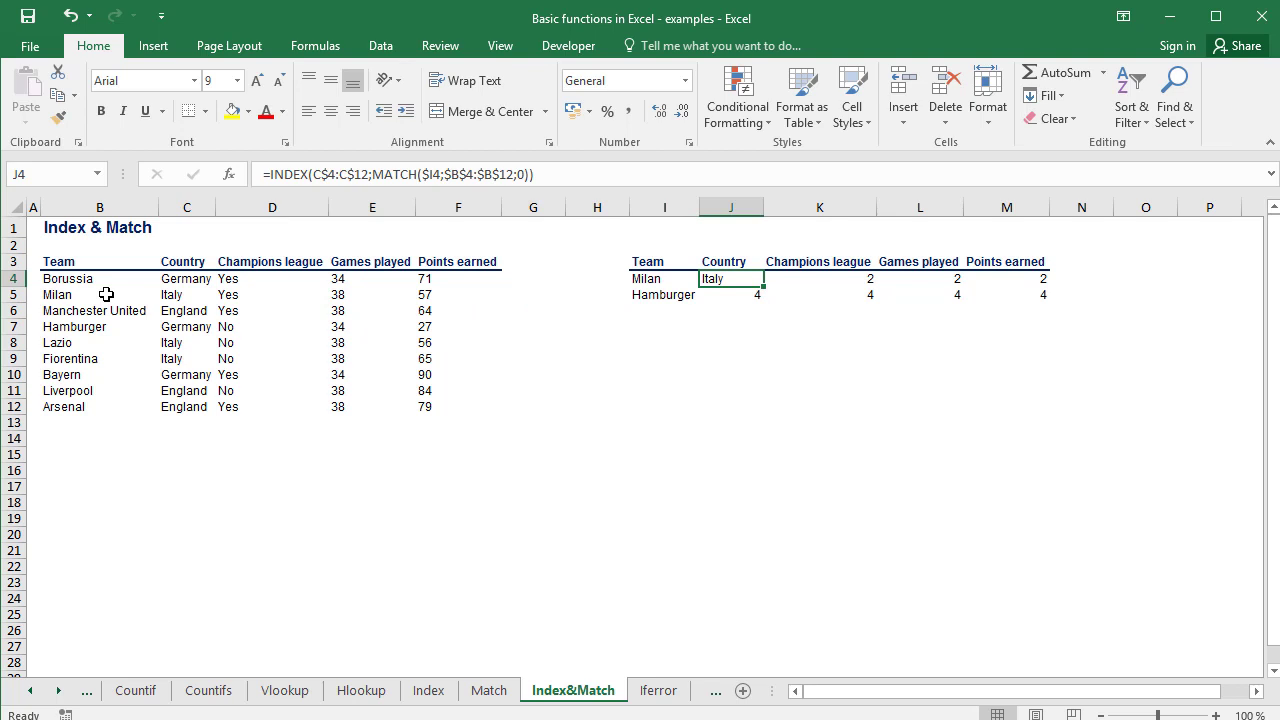
{"action": "key", "text": "F2"}
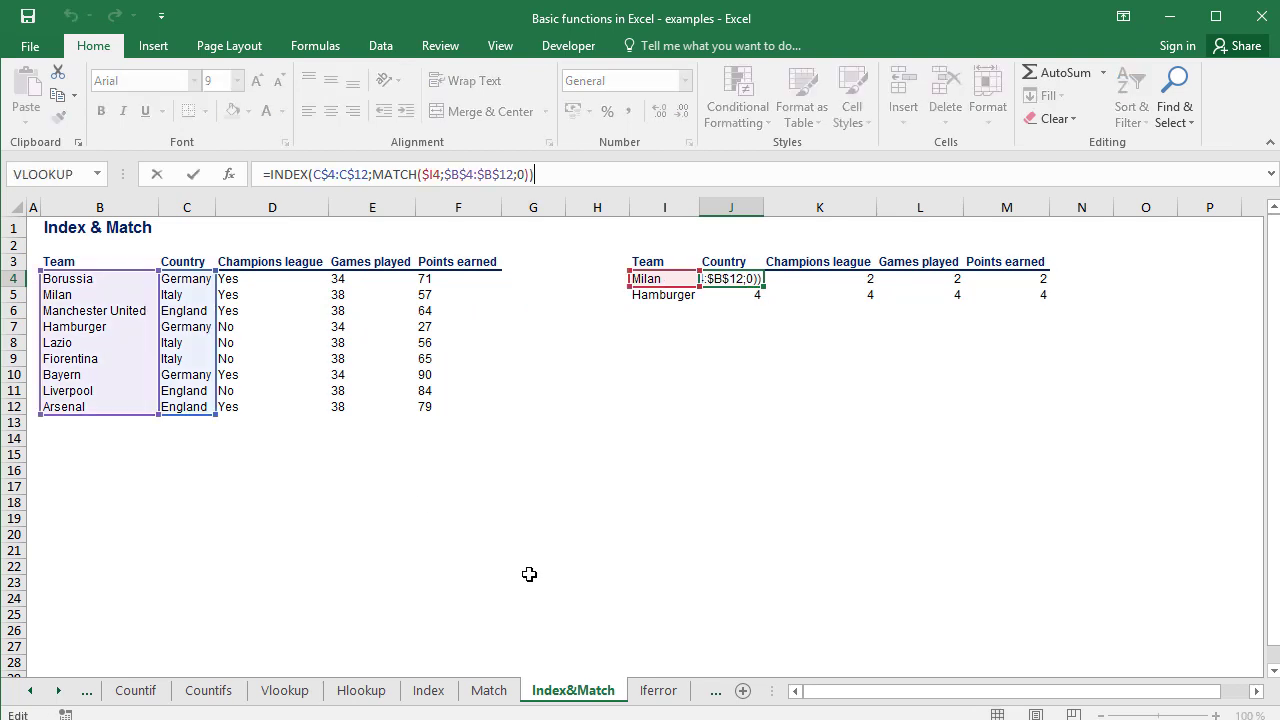
{"action": "key", "text": "Escape"}
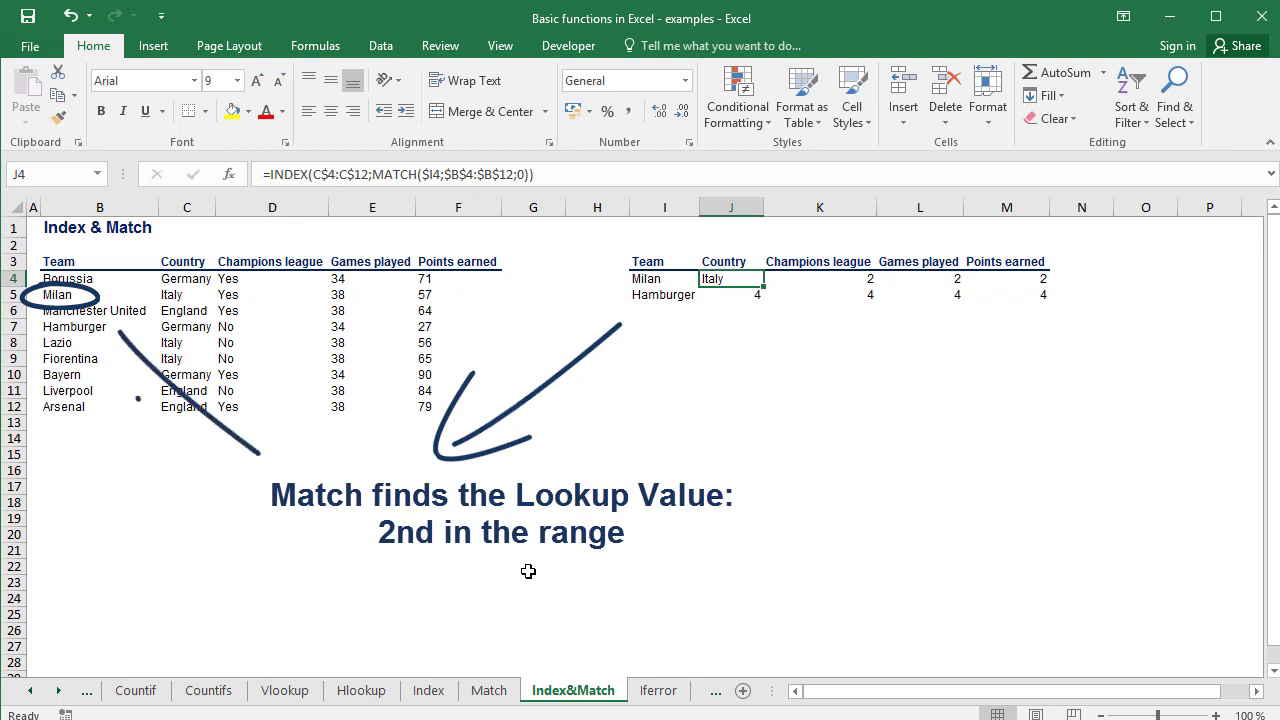
{"action": "key", "text": "F2"}
{"action": "key", "text": "Escape"}
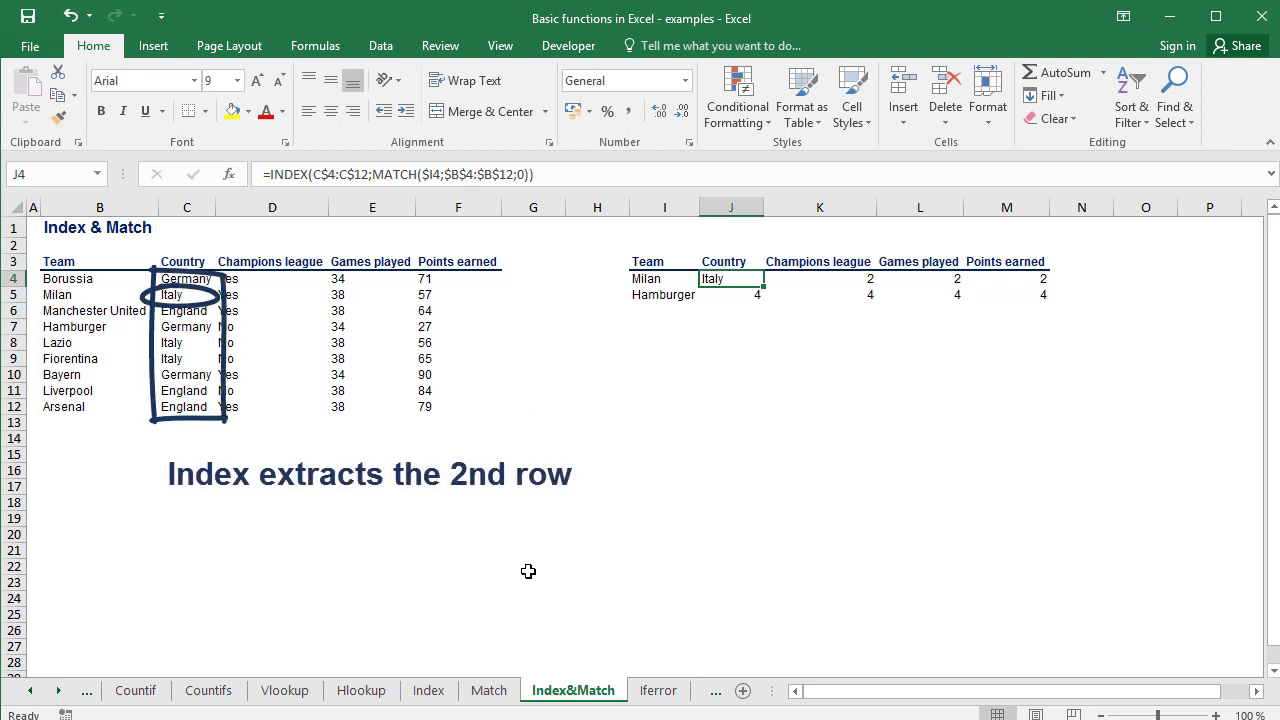
Step: Copy J4's INDEX/MATCH formula into J5 and K4:M5
{"action": "key", "text": "ctrl+c"}
{"action": "key", "text": "Down"}
{"action": "key", "text": "ctrl+v"}
{"action": "key", "text": "Right"}
{"action": "key", "text": "Up"}
{"action": "key", "text": "shift+Down"}
{"action": "key", "text": "shift+Right"}
{"action": "key", "text": "shift+Right"}
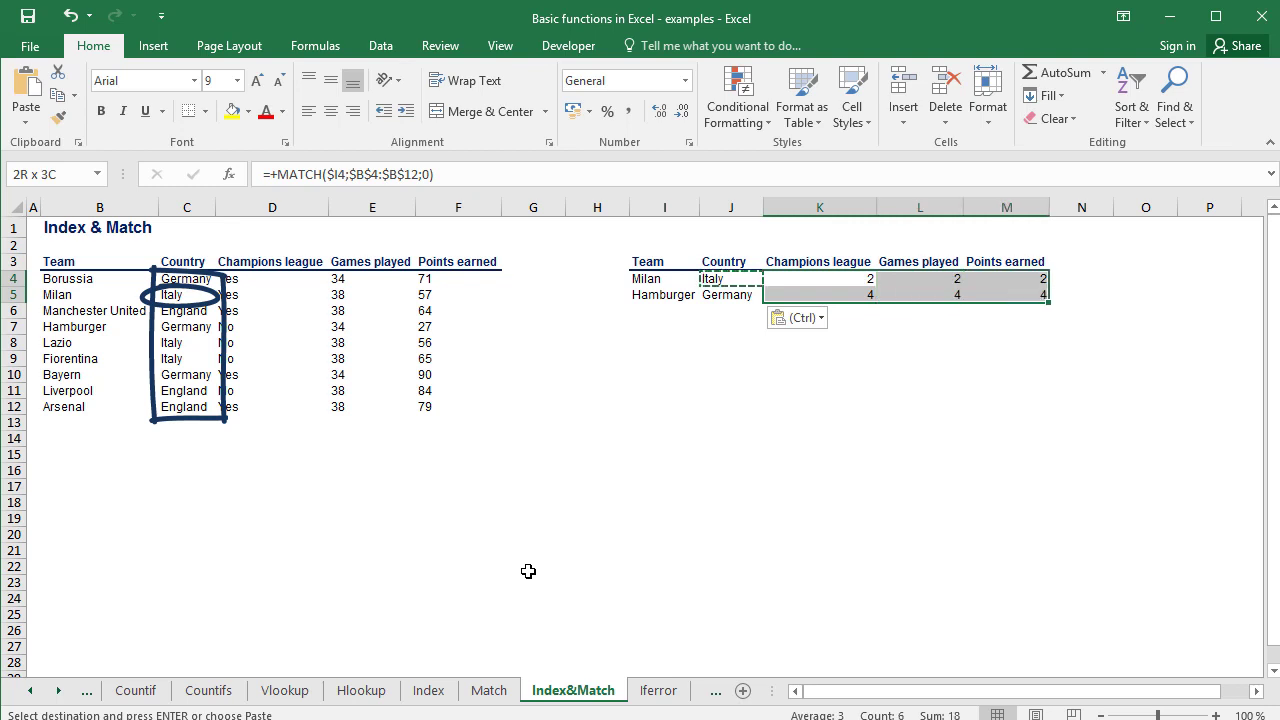
{"action": "key", "text": "ctrl+v"}
{"action": "key", "text": "Escape"}
Step: Check the J4 and K4 formulas, confirming Italy, Yes, 38, 57 for Milan
{"action": "key", "text": "Left"}
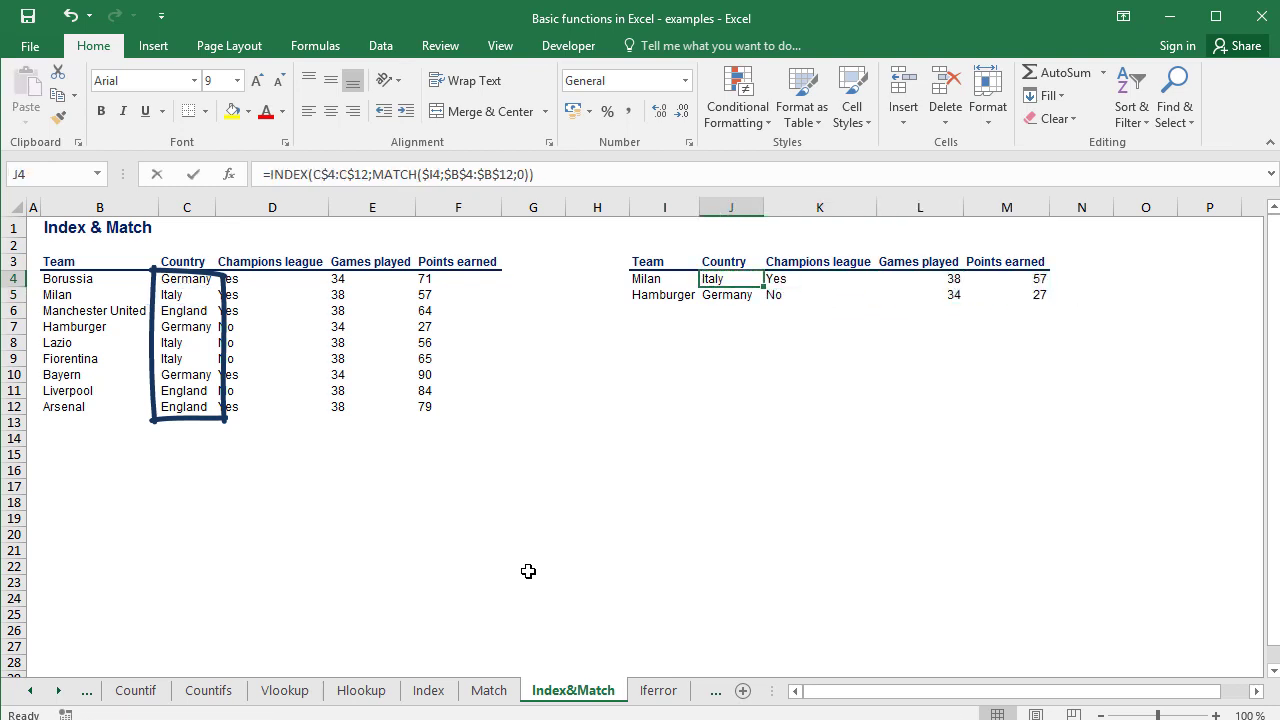
{"action": "key", "text": "F2"}
{"action": "key", "text": "Escape"}
{"action": "key", "text": "Right"}
{"action": "key", "text": "F2"}
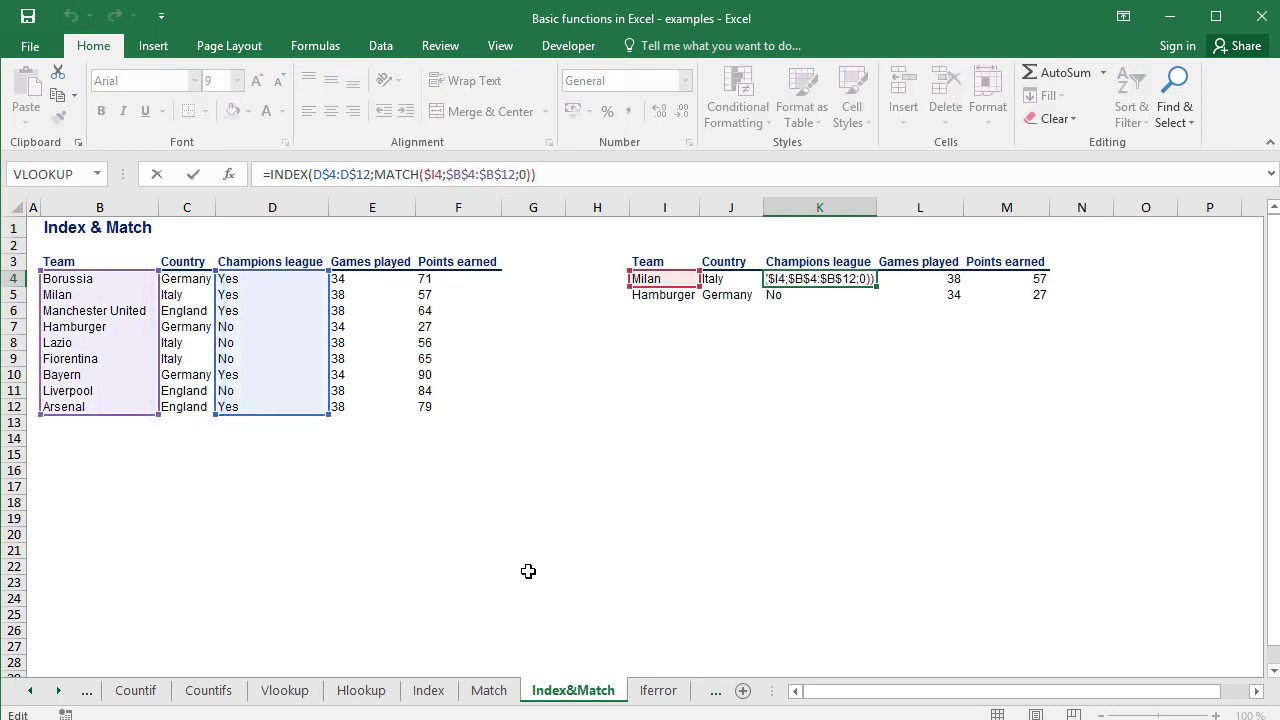
{"action": "key", "text": "Escape"}
{"action": "key", "text": "Left"}
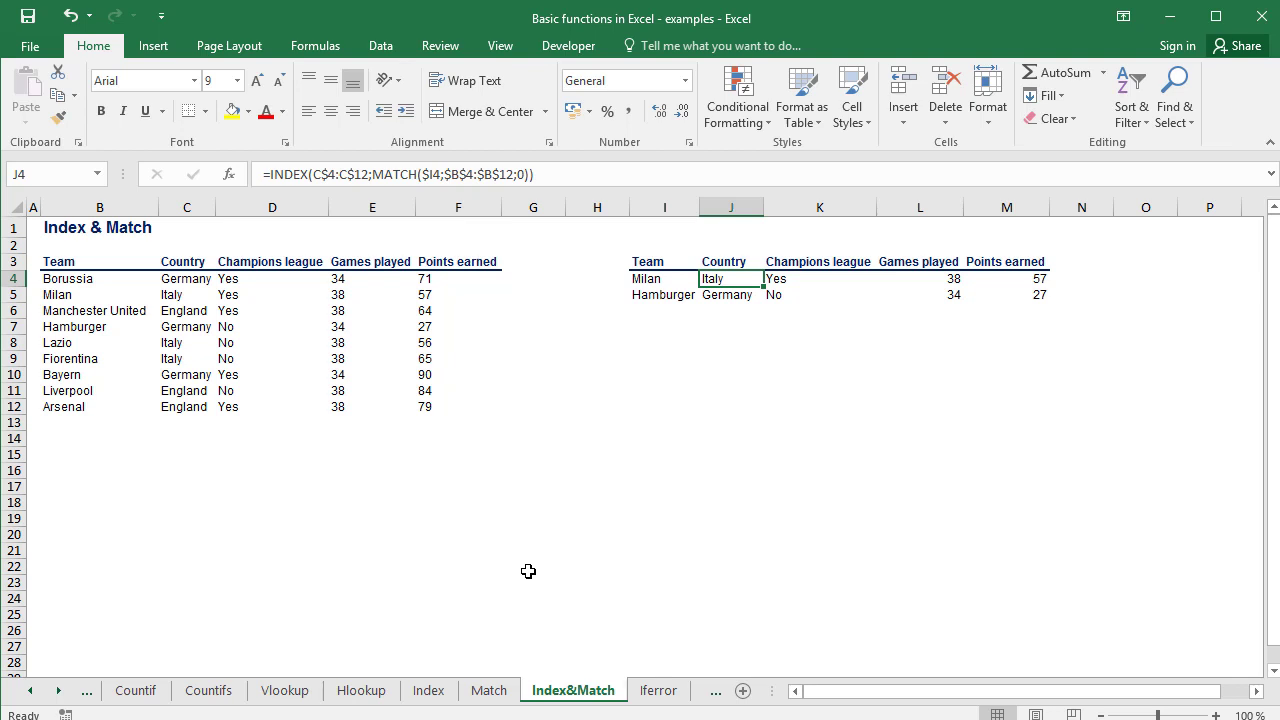
Step: Cut the team names B4:B12 and paste them into column G starting at G4
{"action": "left_click", "coordinate": [80, 287]}
{"action": "key", "text": "ctrl+shift+Down"}
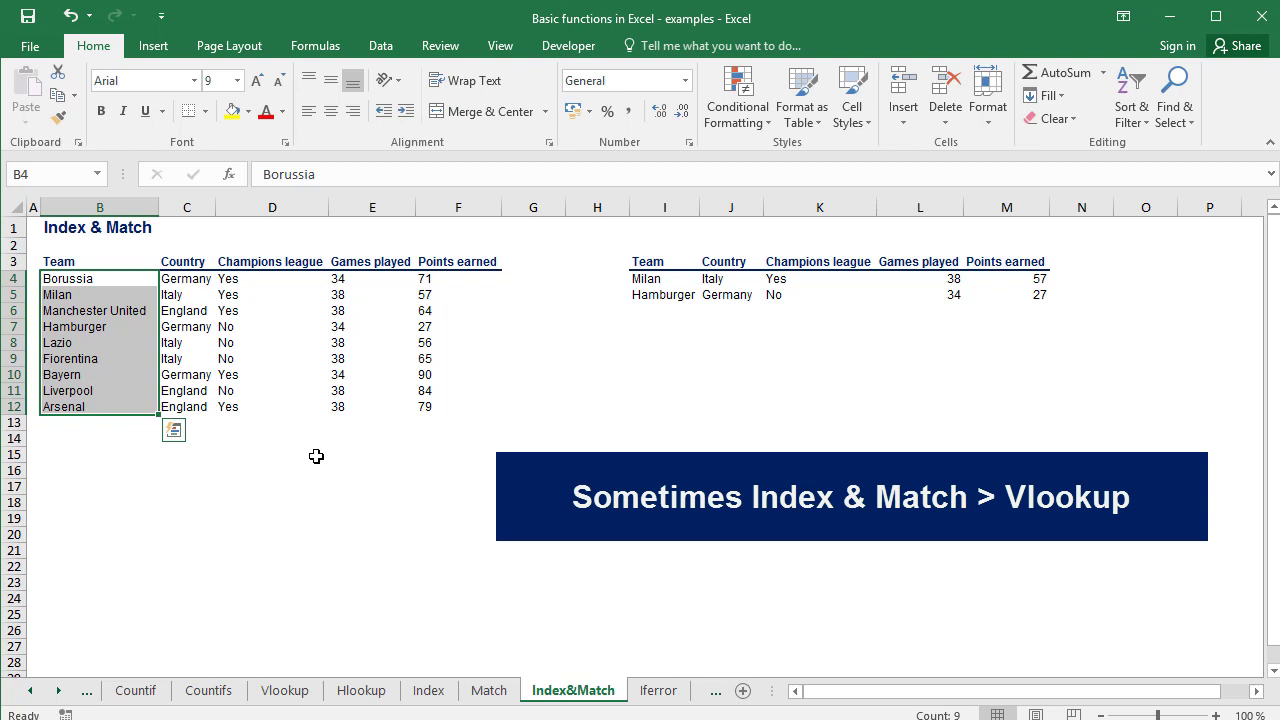
{"action": "key", "text": "ctrl+c"}
{"action": "key", "text": "Right"}
{"action": "key", "text": "Right"}
{"action": "key", "text": "Right"}
{"action": "key", "text": "Right"}
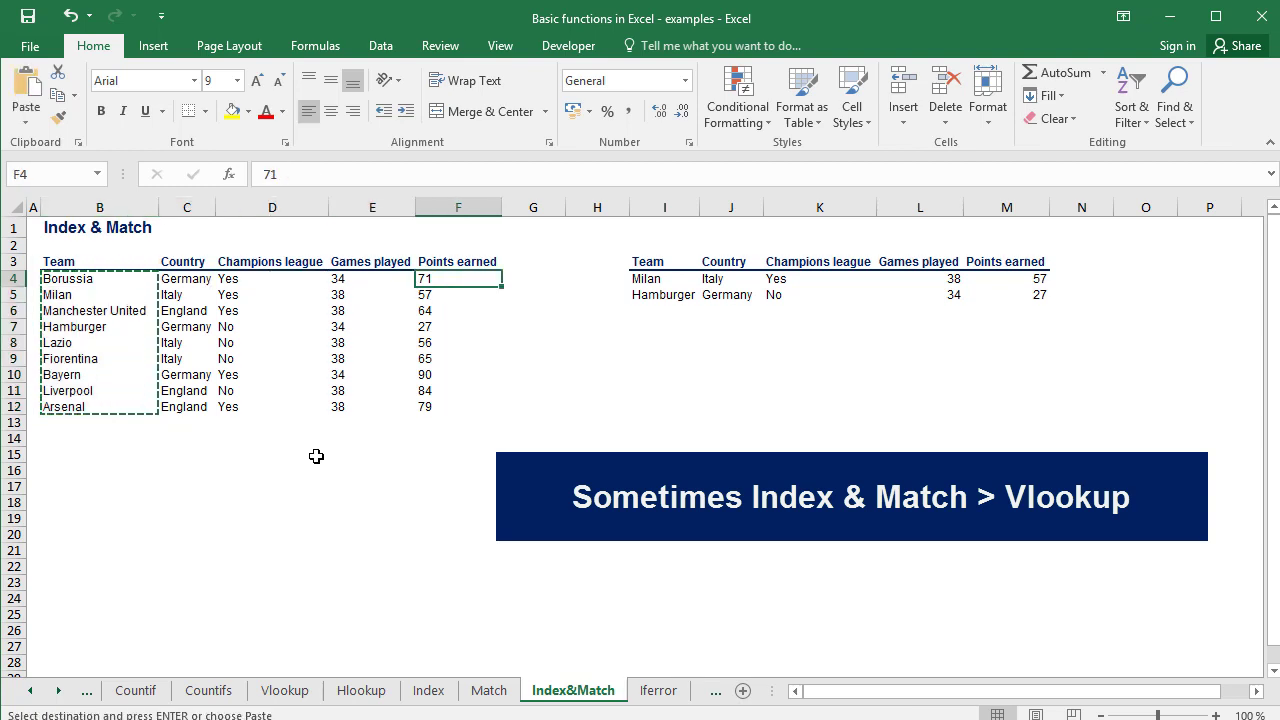
{"action": "key", "text": "Right"}
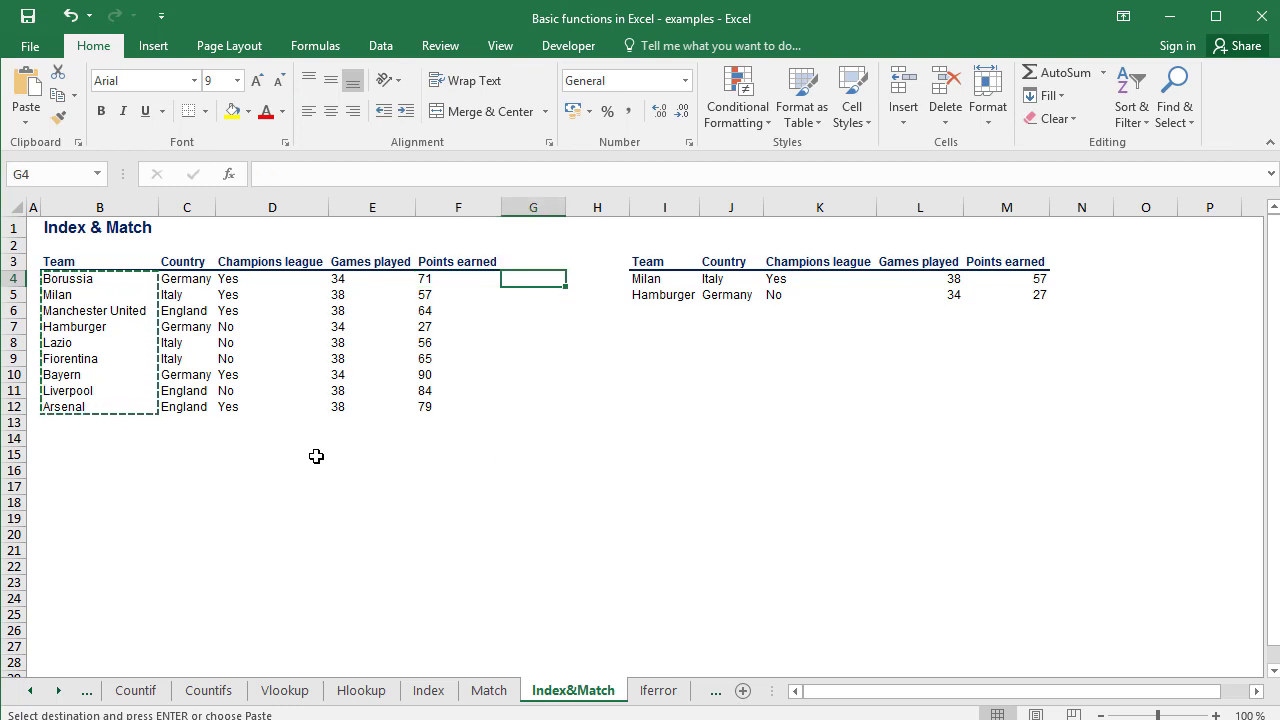
{"action": "key", "text": "ctrl+v"}
Step: Check the moved team names and select the lookup results to show they still work
{"action": "key", "text": "Left"}
{"action": "key", "text": "Right"}
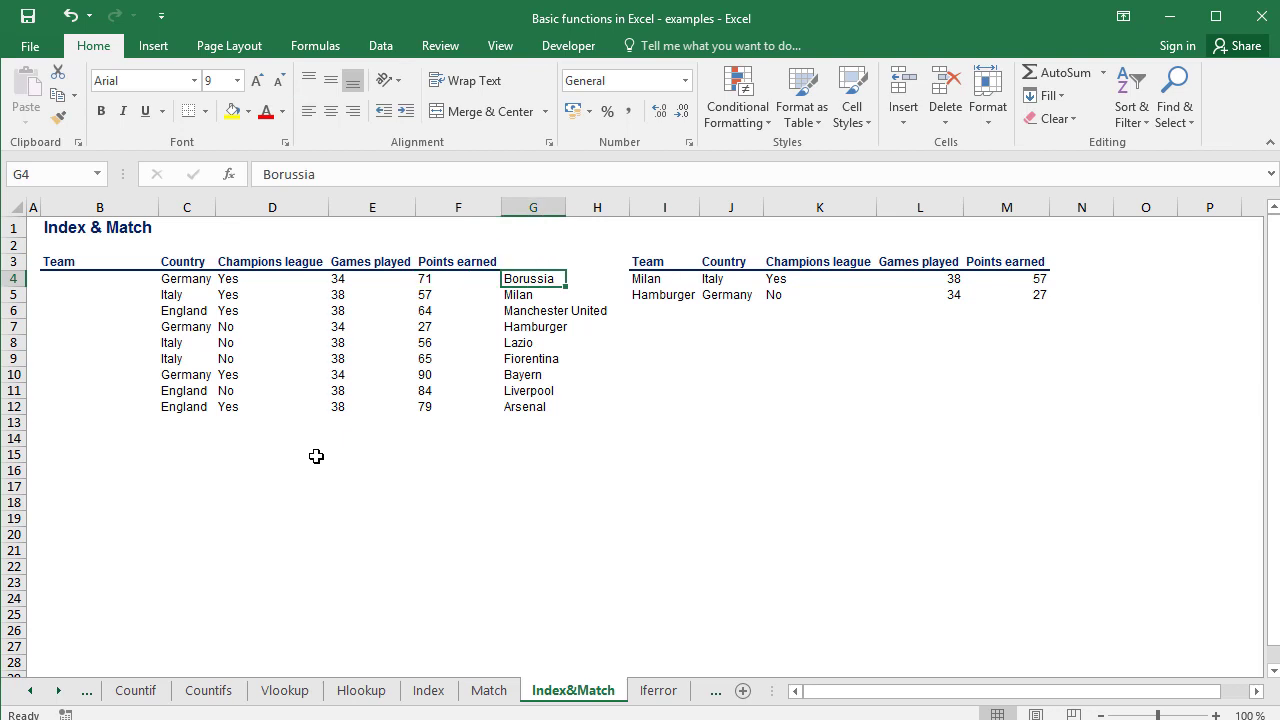
{"action": "key", "text": "Down"}
{"action": "key", "text": "Down"}
{"action": "key", "text": "Down"}
{"action": "key", "text": "Down"}
{"action": "key", "text": "Down"}
{"action": "key", "text": "Down"}
{"action": "key", "text": "Down"}
{"action": "key", "text": "Left"}
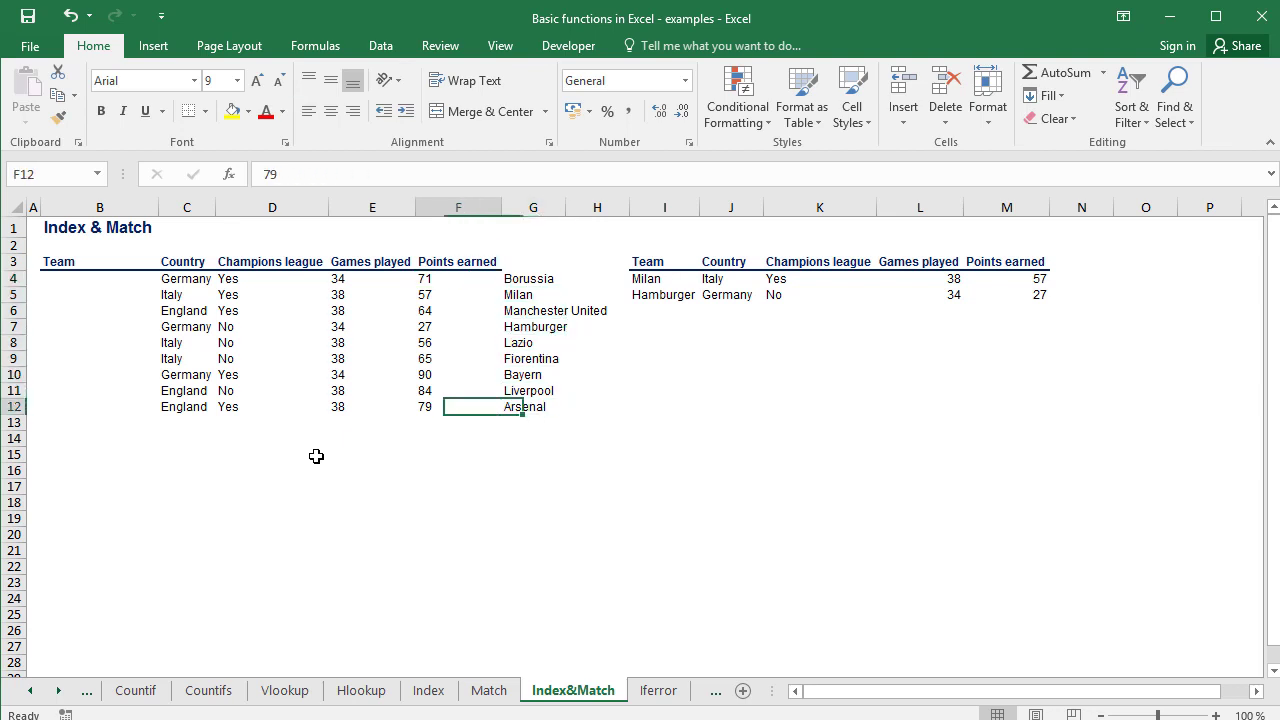
{"action": "key", "text": "Up"}
{"action": "key", "text": "Right"}
{"action": "key", "text": "Right"}
{"action": "key", "text": "Right"}
{"action": "key", "text": "Right"}
{"action": "key", "text": "Left"}
{"action": "key", "text": "Up"}
{"action": "key", "text": "Up"}
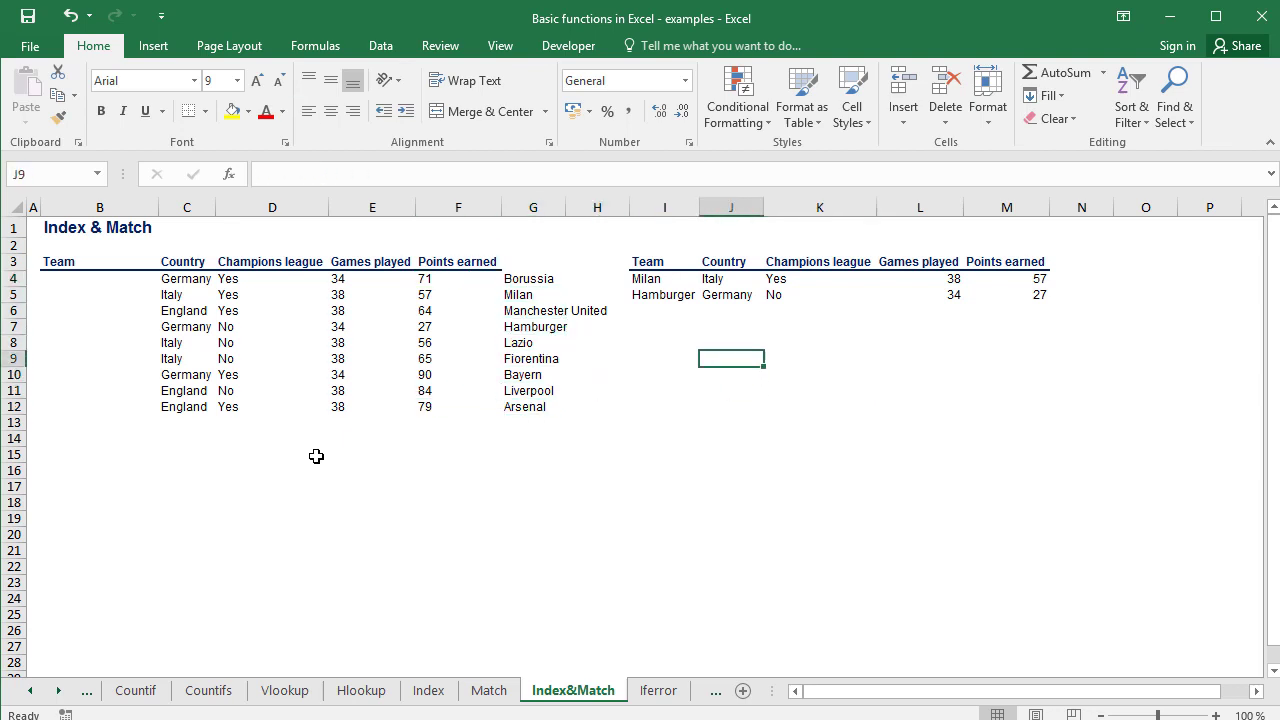
{"action": "key", "text": "Up"}
{"action": "key", "text": "Up"}
{"action": "key", "text": "Up"}
{"action": "key", "text": "Up"}
{"action": "key", "text": "shift+Up"}
{"action": "key", "text": "shift+Right"}
{"action": "key", "text": "shift+Right"}
{"action": "key", "text": "shift+Right"}
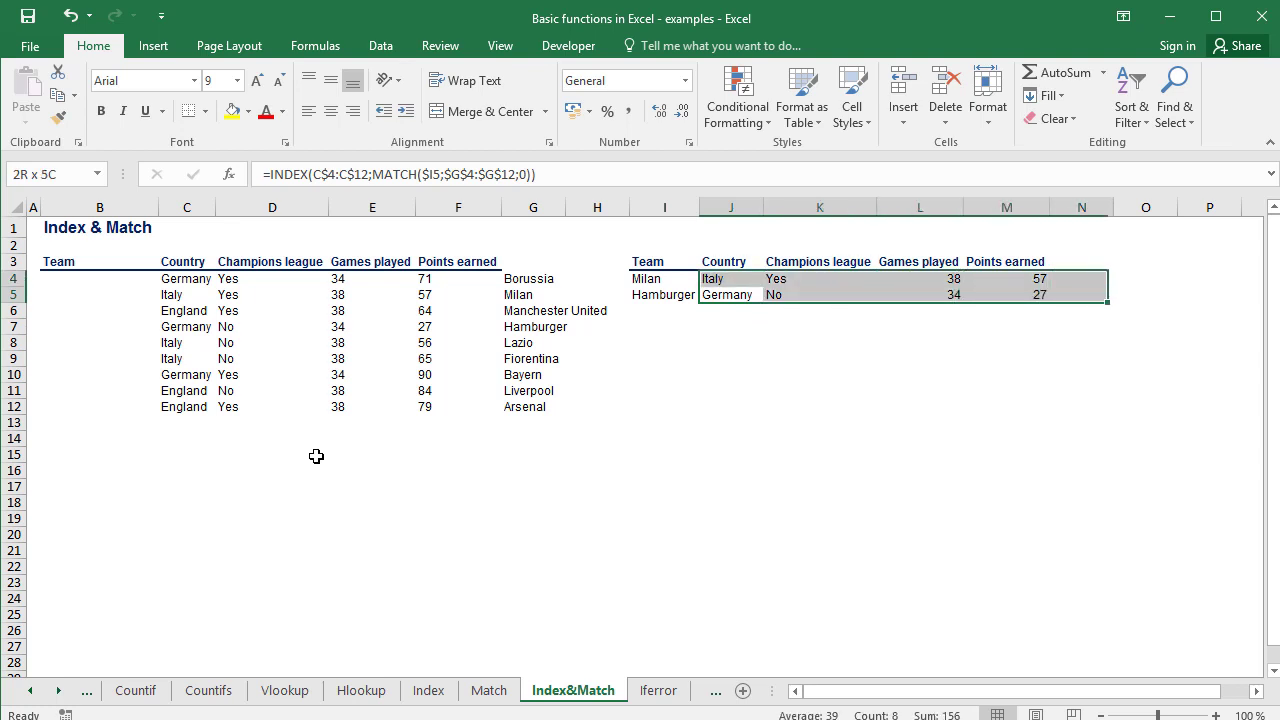
{"action": "key", "text": "Left"}
{"action": "key", "text": "Down"}
{"action": "key", "text": "Down"}
{"action": "key", "text": "Down"}
{"action": "key", "text": "Down"}
{"action": "key", "text": "Down"}
{"action": "key", "text": "Down"}
{"action": "key", "text": "Down"}
{"action": "key", "text": "Down"}
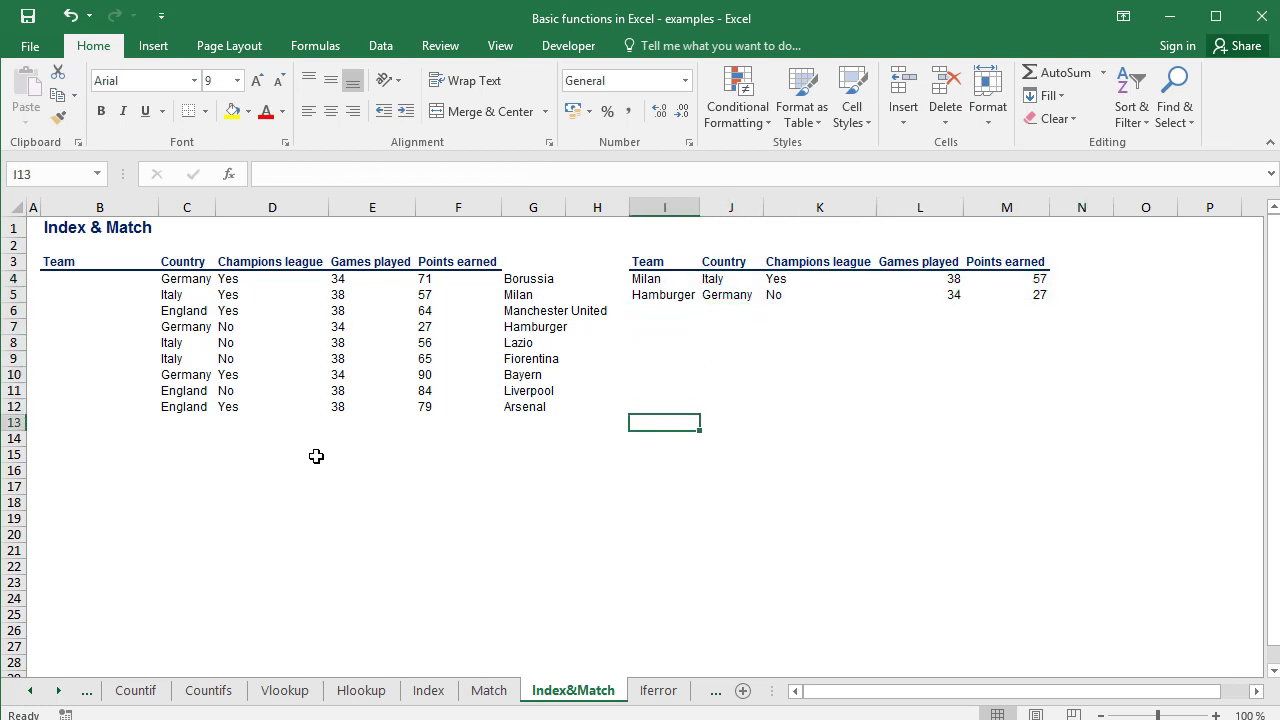
{"action": "key", "text": "Up"}
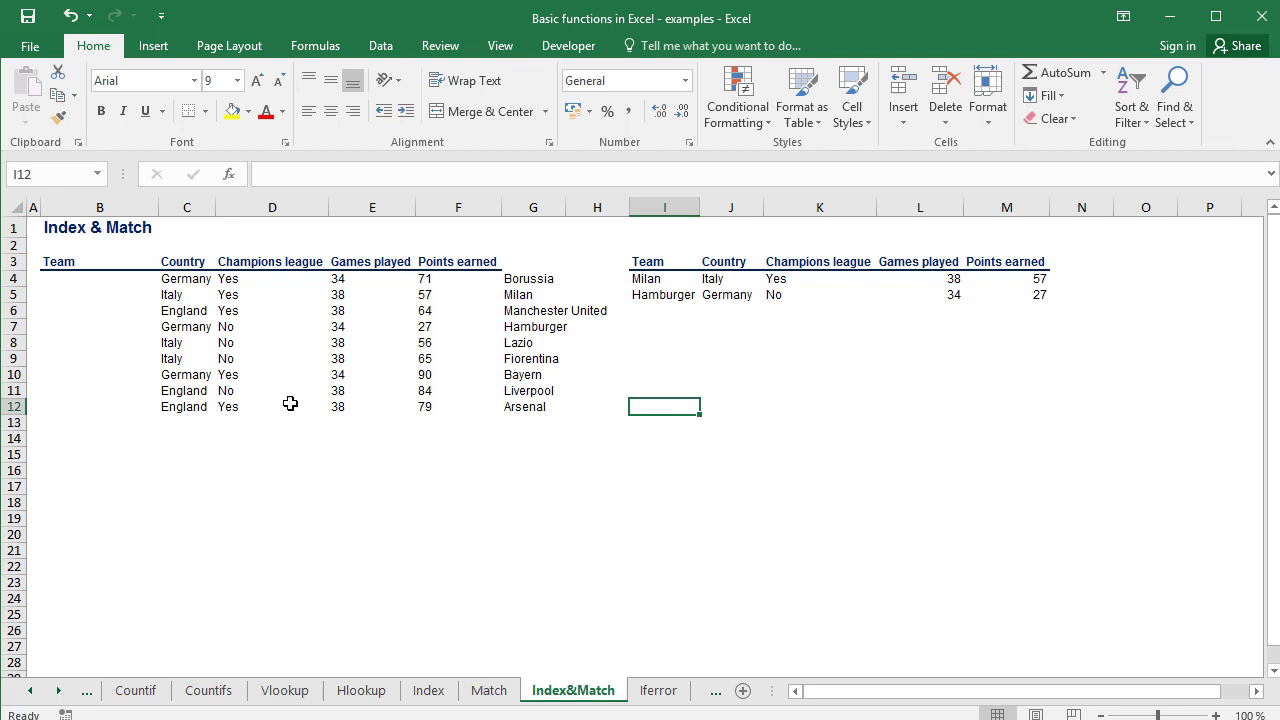
{"action": "key", "text": "Up"}
{"action": "key", "text": "Up"}
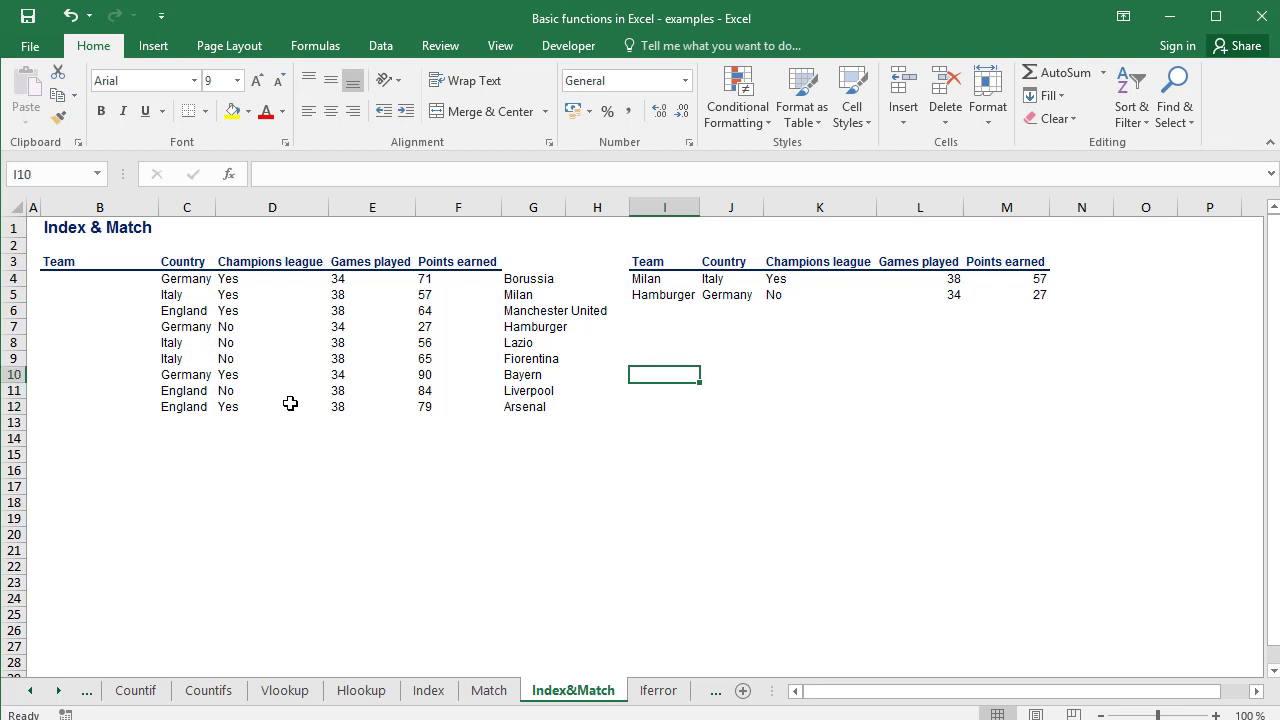